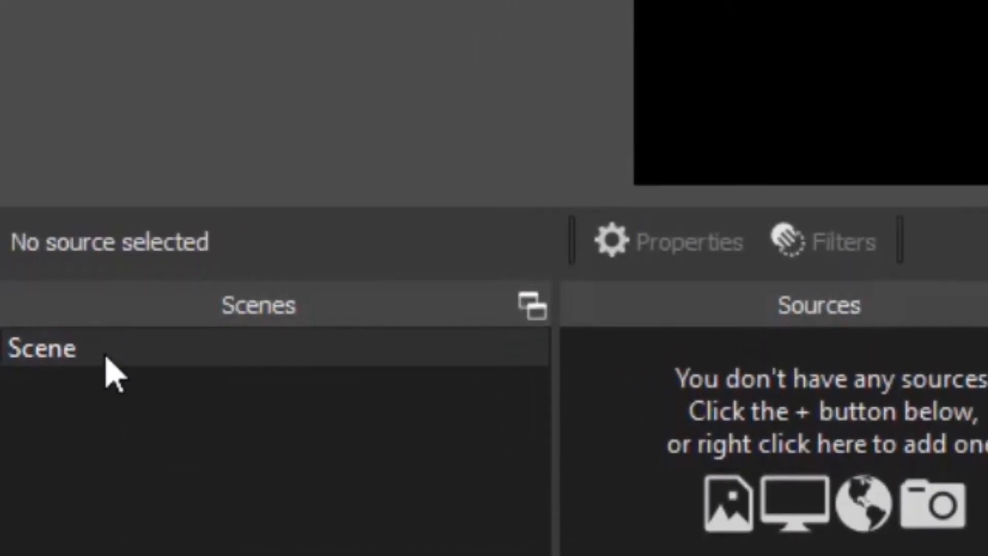
Rename the existing scene as PPT & Camera.
{"action": "left_click", "coordinate": [107, 356]}
{"action": "right_click", "coordinate": [106, 355]}
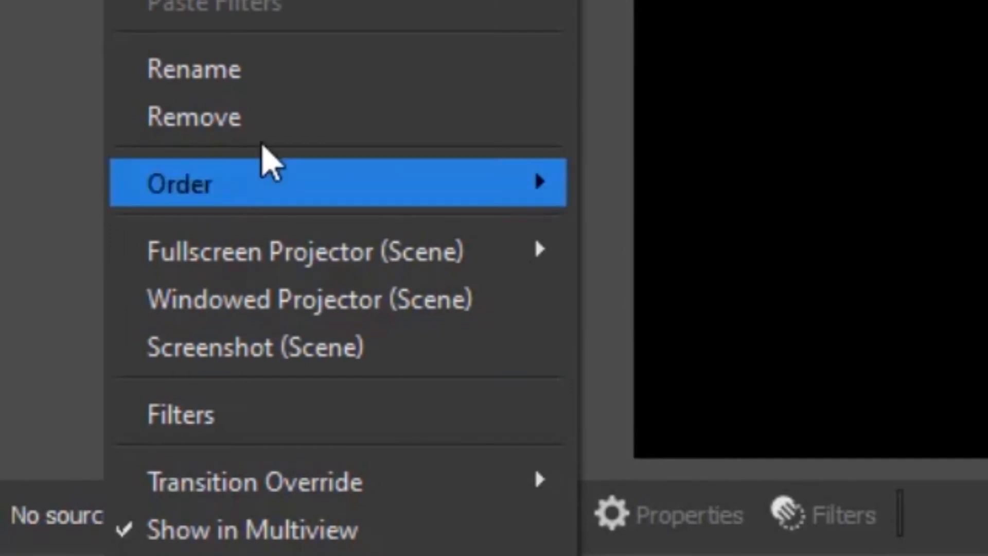
{"action": "left_click", "coordinate": [283, 88]}
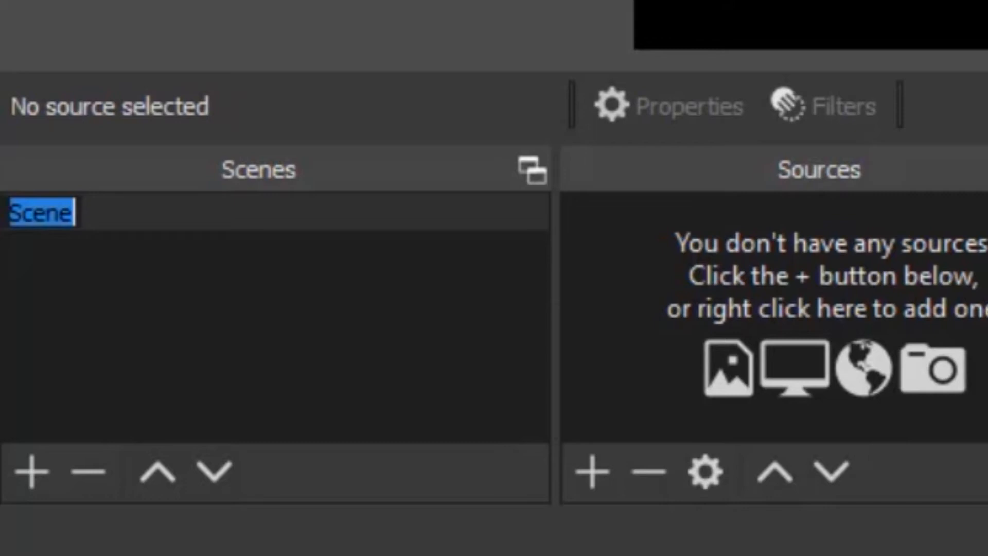
{"action": "type", "text": "PPT "}
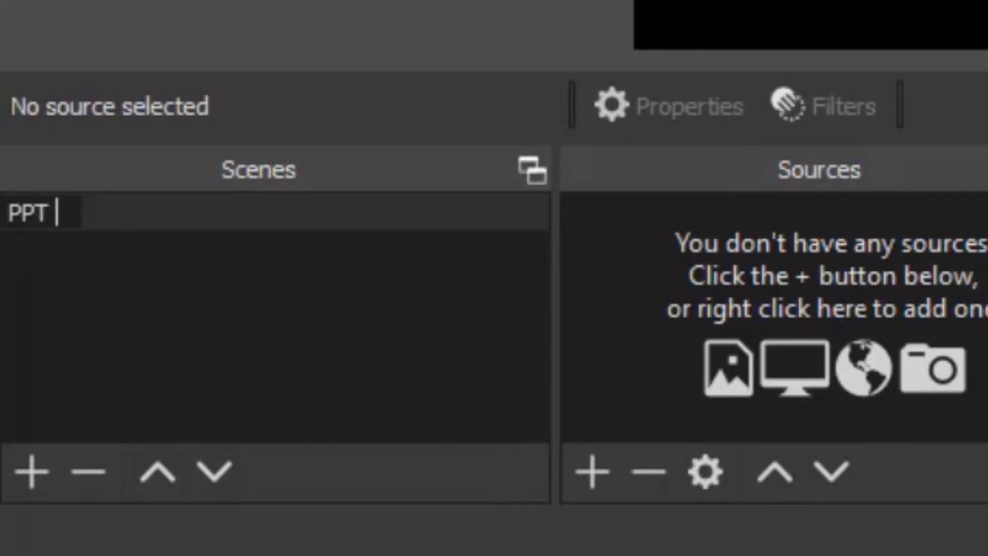
{"action": "type", "text": "& Camera"}
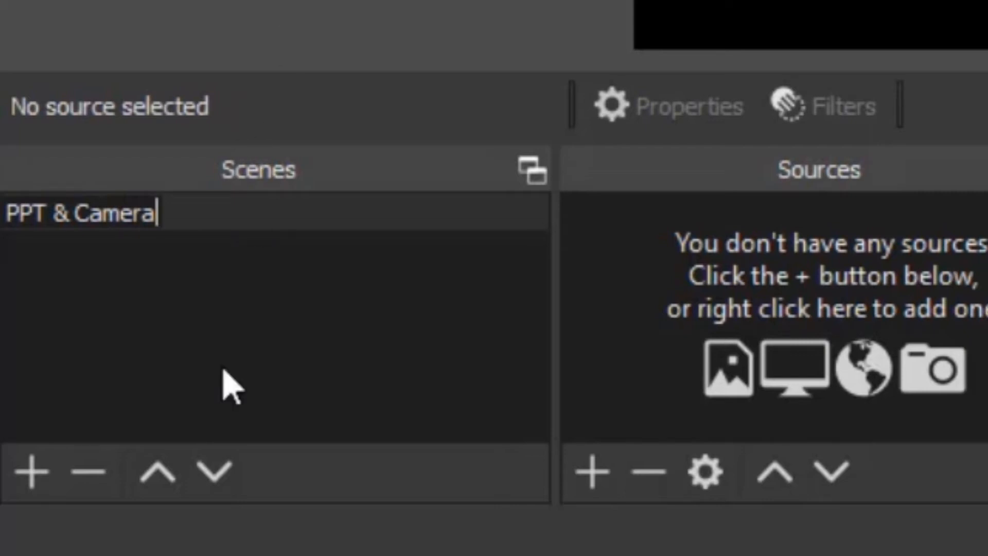
{"action": "key", "text": "Return"}
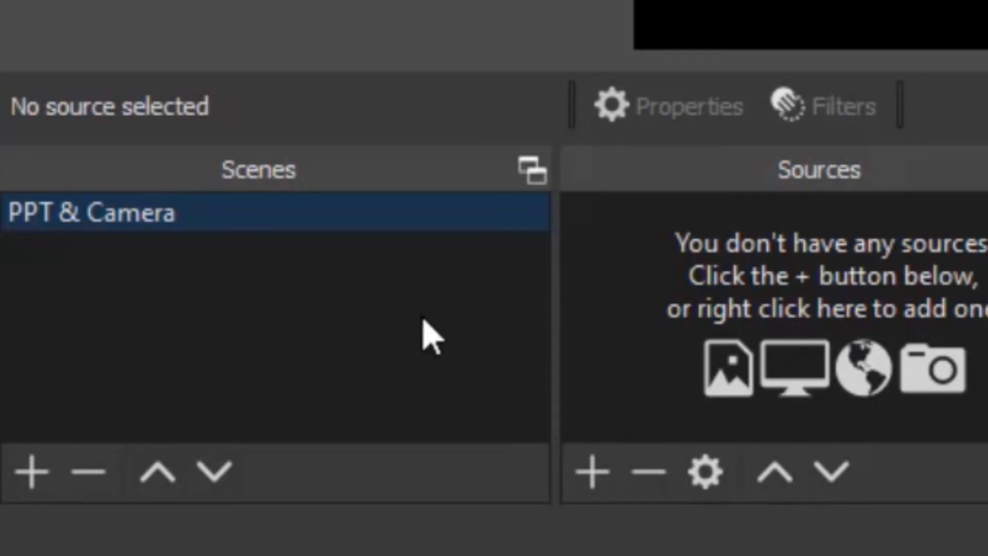
{"action": "left_click", "coordinate": [596, 470]}
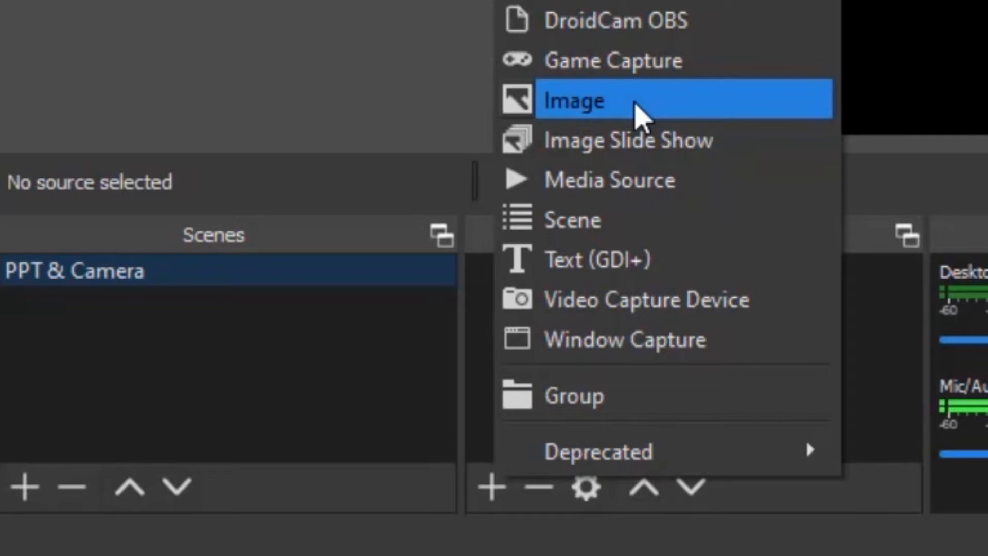
{"action": "left_click", "coordinate": [637, 103]}
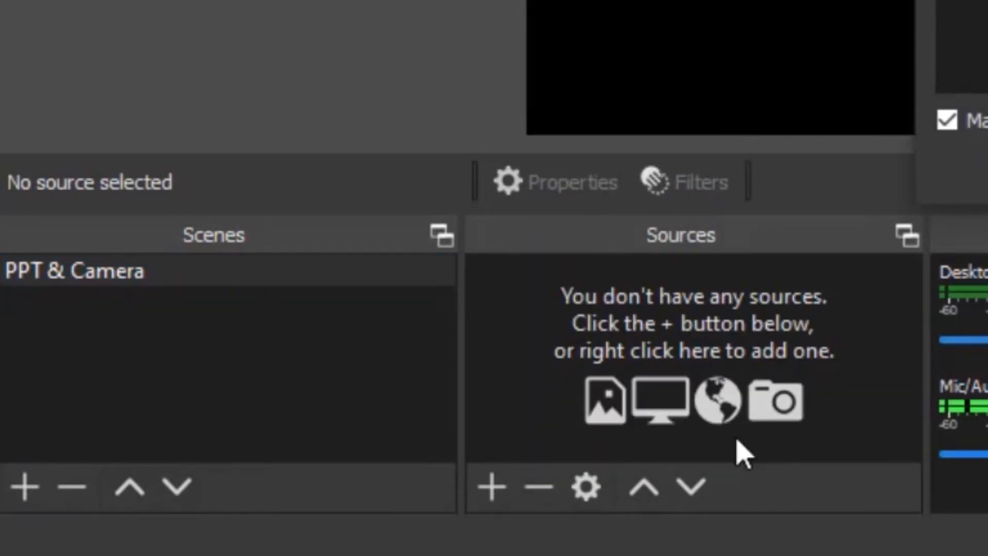
{"action": "left_click", "coordinate": [986, 174]}
Add an image source named BG that uses Background 01 (1).jpg from the desktop's OBS folder.
{"action": "left_click", "coordinate": [502, 481]}
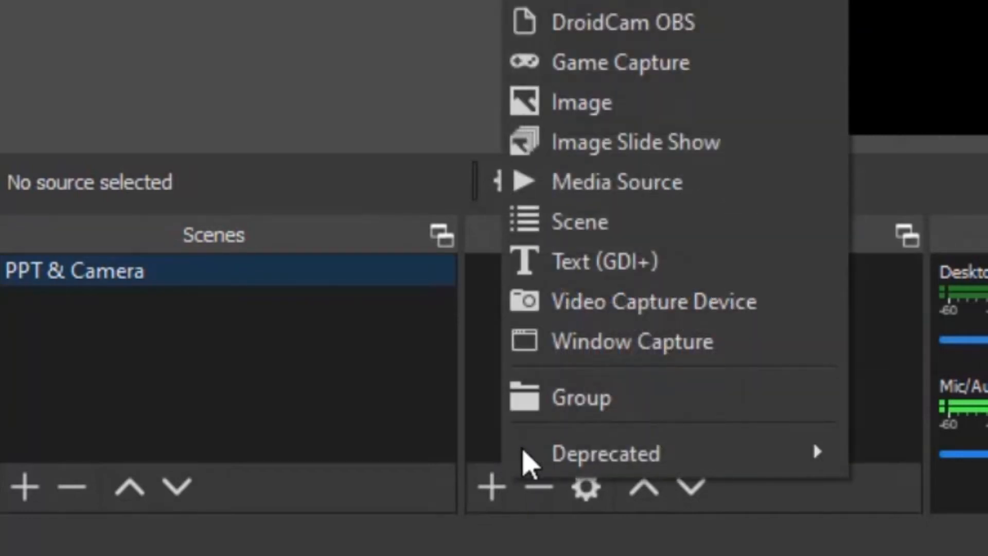
{"action": "left_click", "coordinate": [644, 104]}
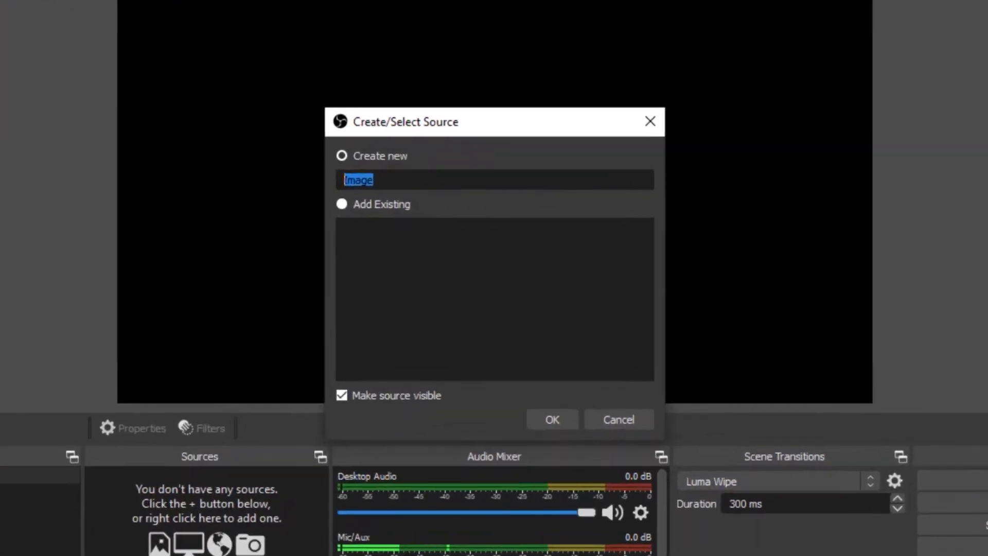
{"action": "type", "text": "BG"}
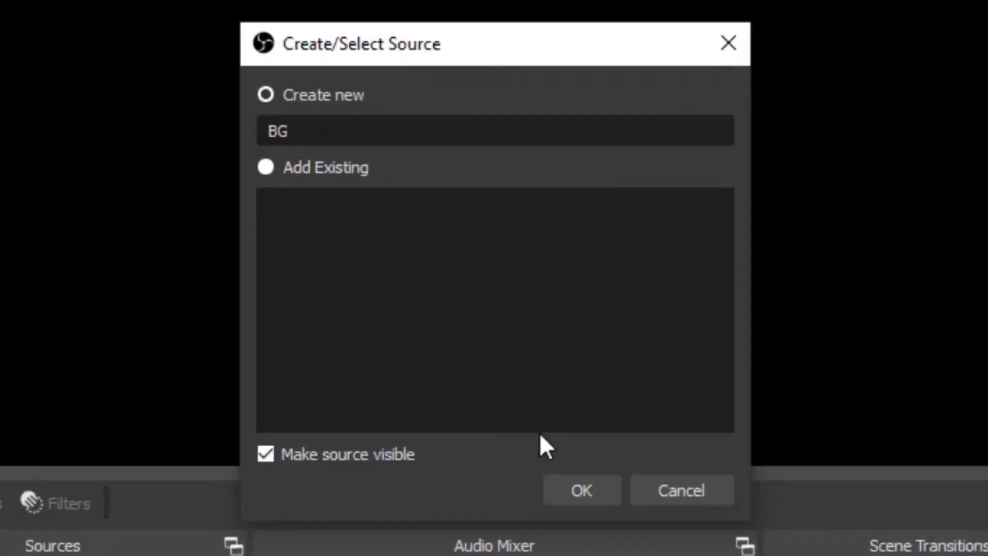
{"action": "left_click", "coordinate": [562, 489]}
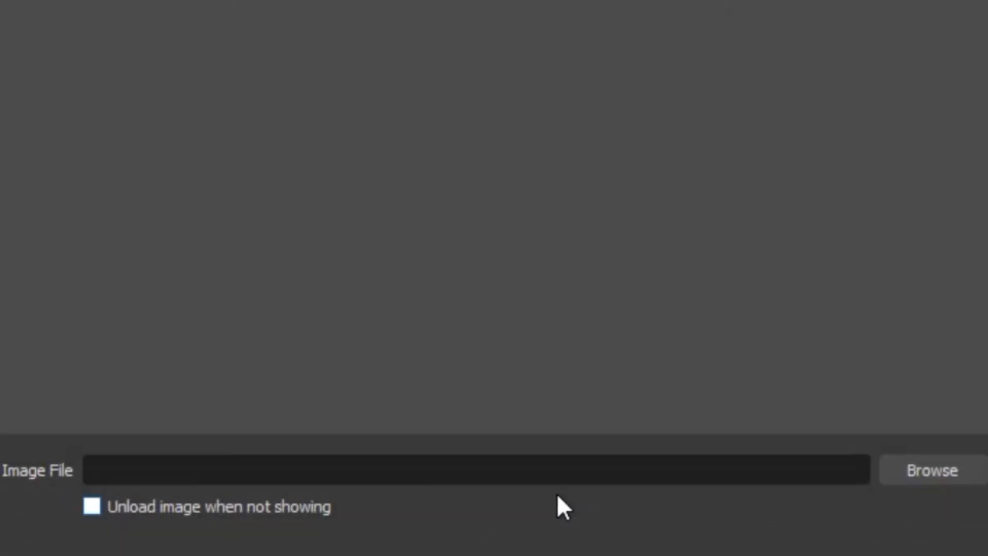
{"action": "left_click", "coordinate": [929, 462]}
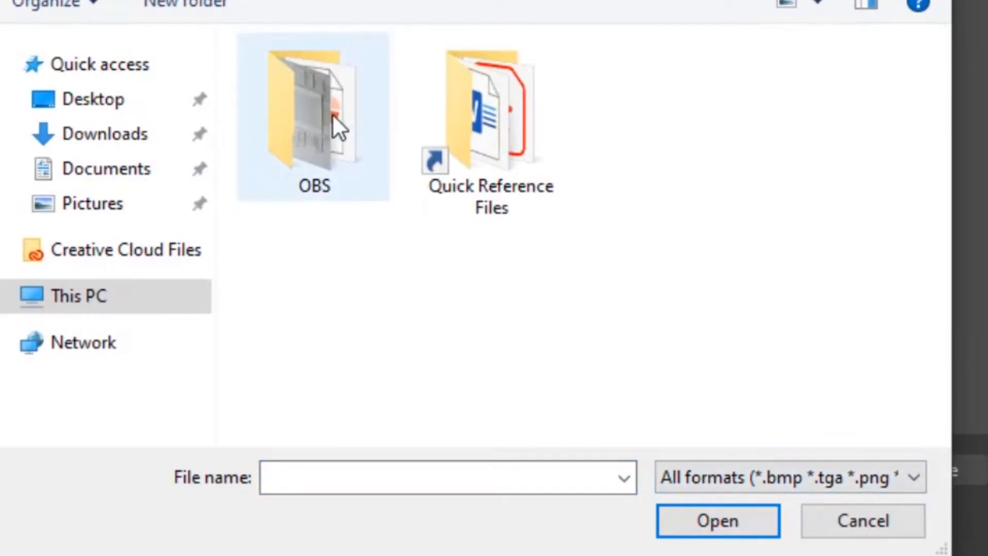
{"action": "double_click", "coordinate": [332, 113]}
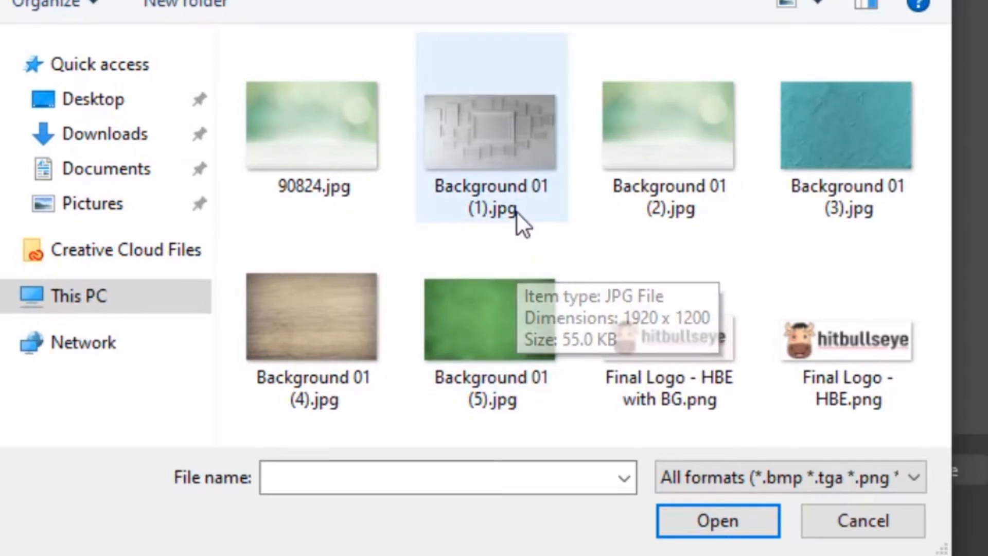
{"action": "double_click", "coordinate": [503, 133]}
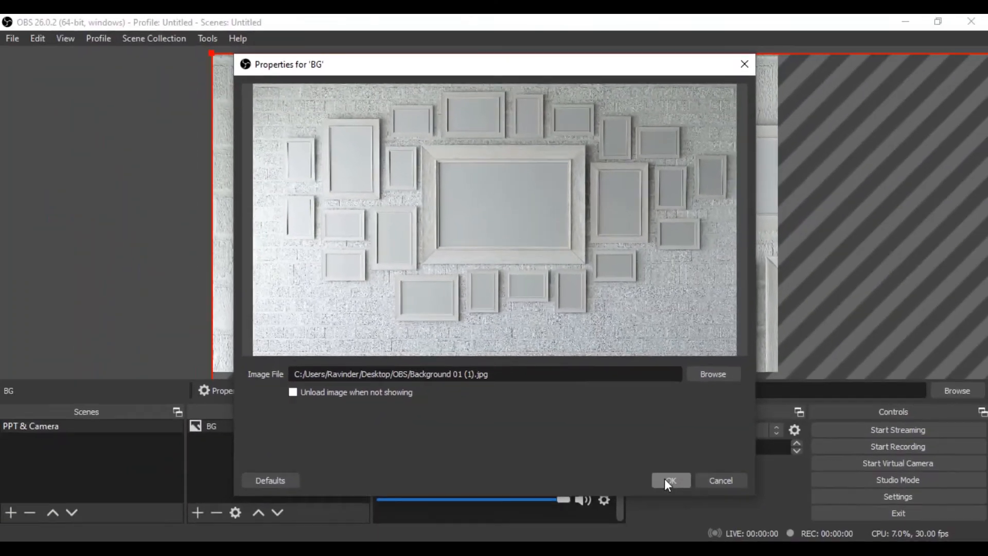
{"action": "left_click", "coordinate": [667, 482]}
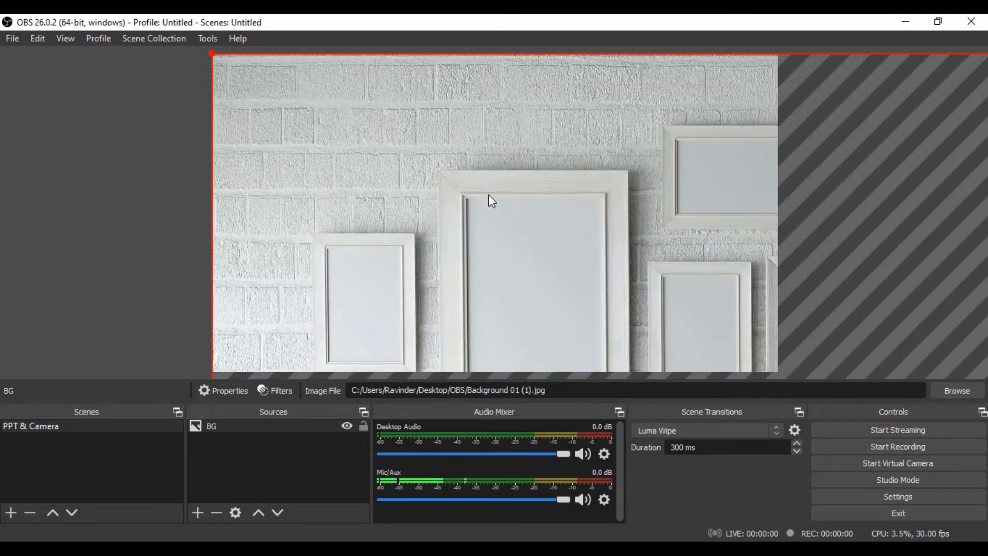
Scale down and reposition the BG image so that it fills the whole canvas edge to edge.
{"action": "left_click_drag", "start_coordinate": [210, 50], "coordinate": [478, 223]}
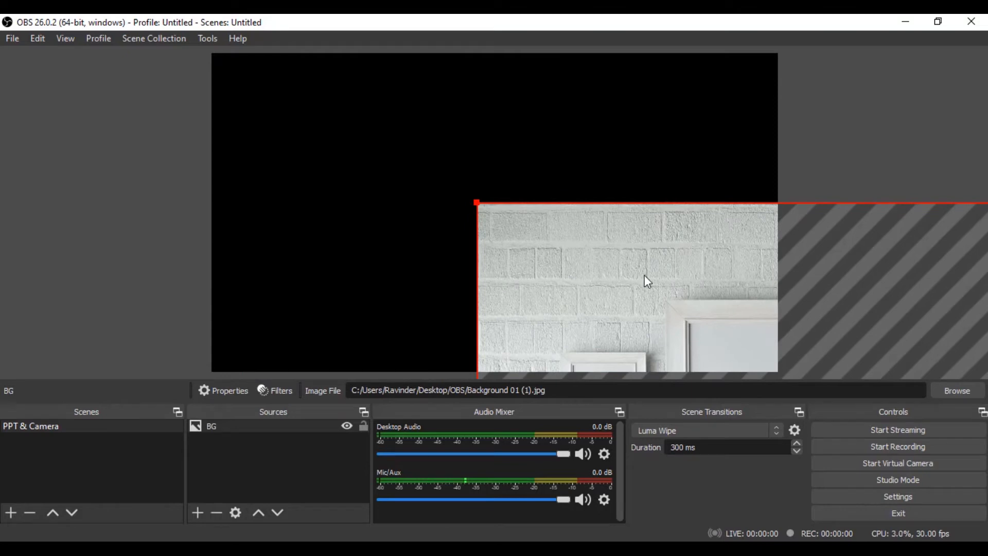
{"action": "left_click_drag", "start_coordinate": [646, 280], "coordinate": [381, 183]}
{"action": "left_click_drag", "start_coordinate": [211, 113], "coordinate": [236, 128]}
{"action": "left_click_drag", "start_coordinate": [459, 213], "coordinate": [492, 146]}
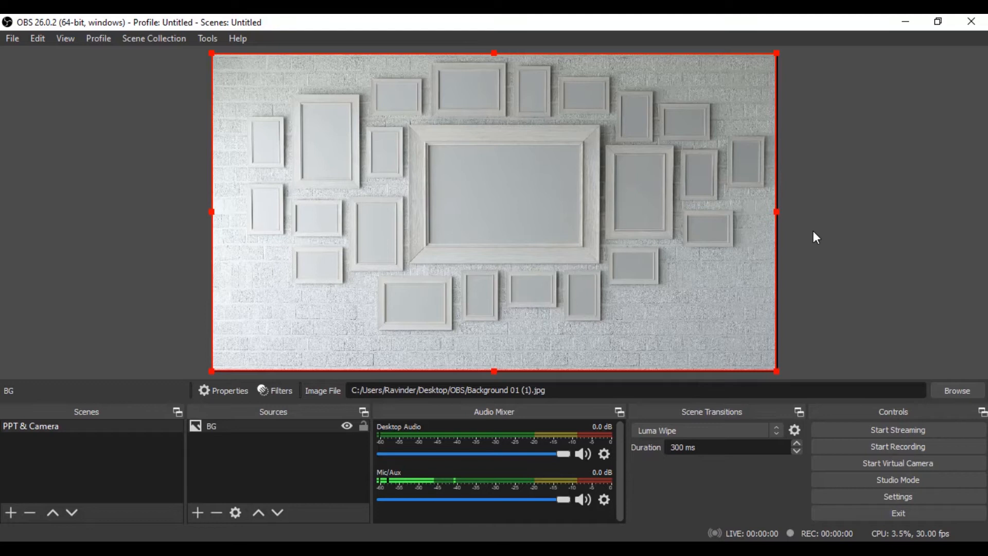
{"action": "left_click_drag", "start_coordinate": [777, 212], "coordinate": [780, 212]}
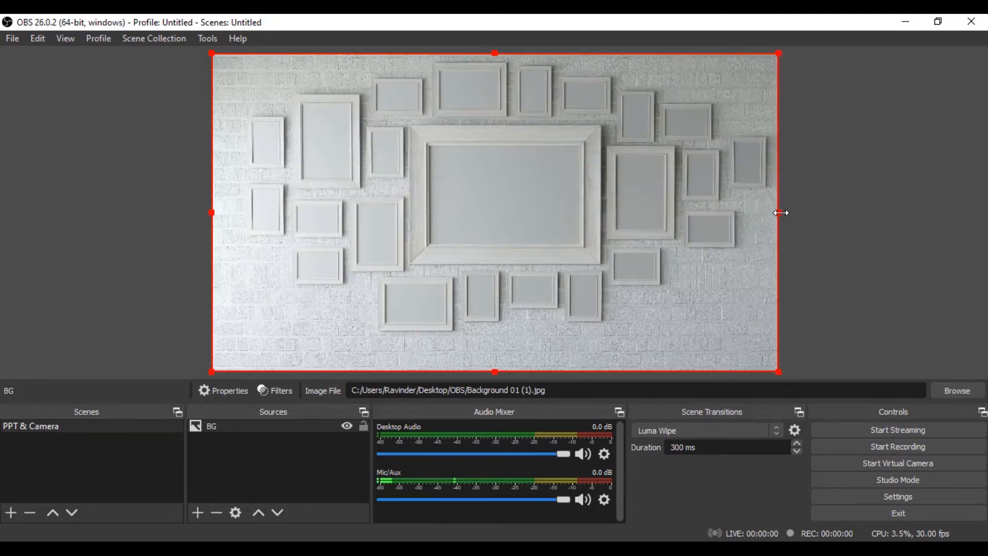
{"action": "left_click", "coordinate": [855, 245]}
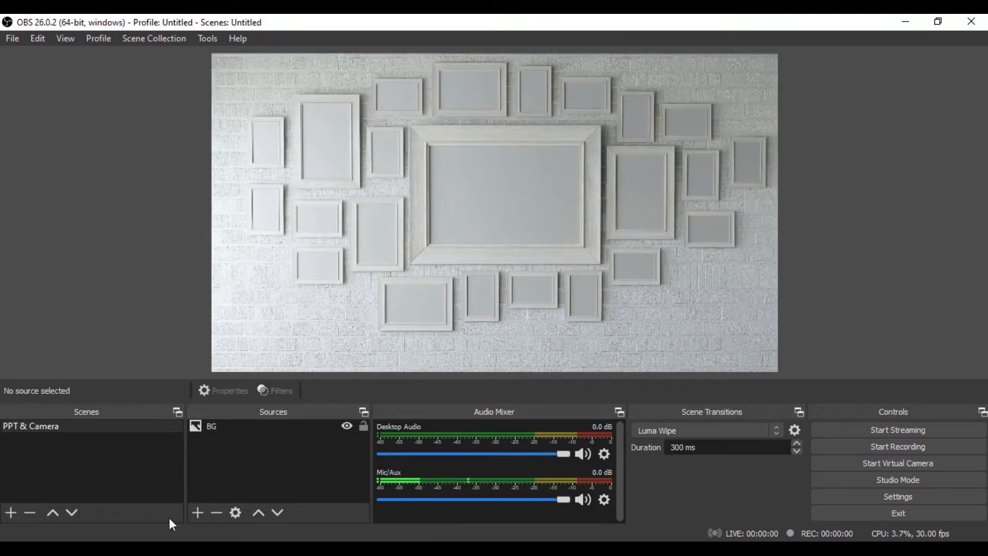
Add an image source named Logo that uses Final Logo - HBE.png from the OBS folder.
{"action": "left_click", "coordinate": [199, 512]}
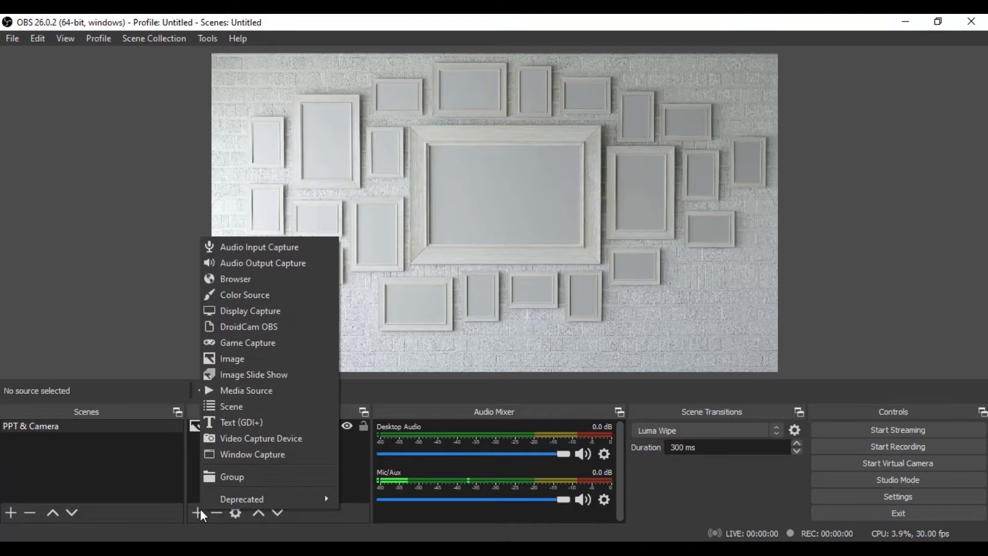
{"action": "left_click", "coordinate": [261, 360]}
{"action": "type", "text": "Logo"}
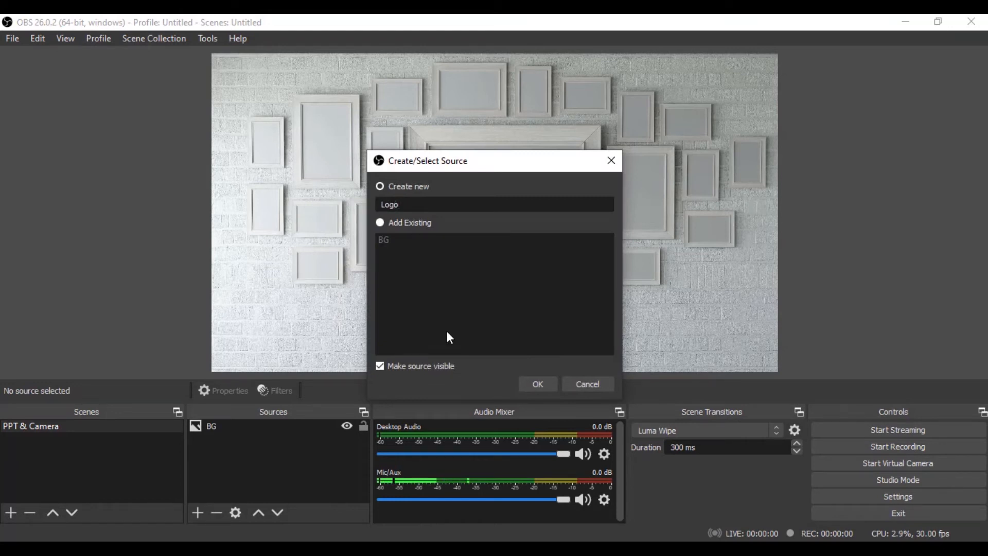
{"action": "left_click", "coordinate": [526, 382]}
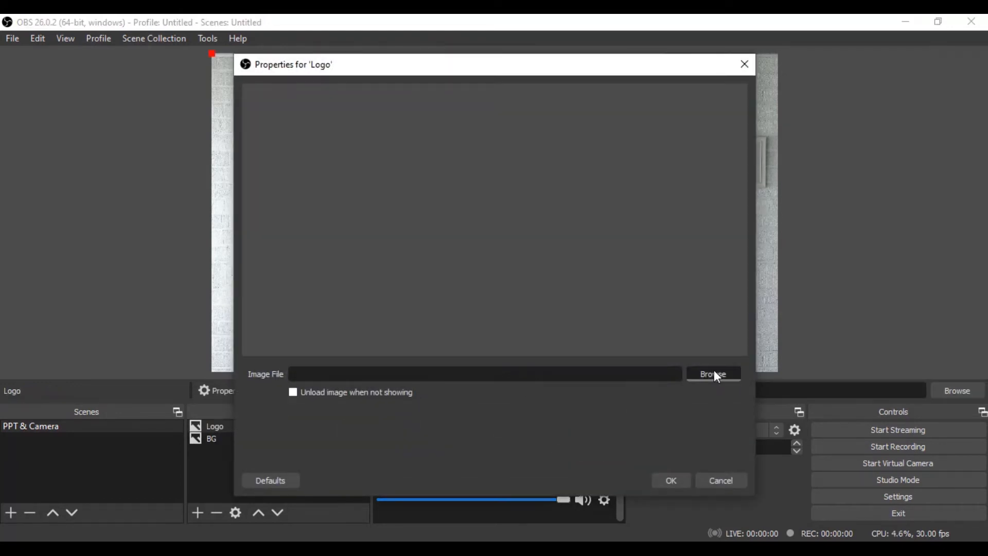
{"action": "left_click", "coordinate": [708, 374]}
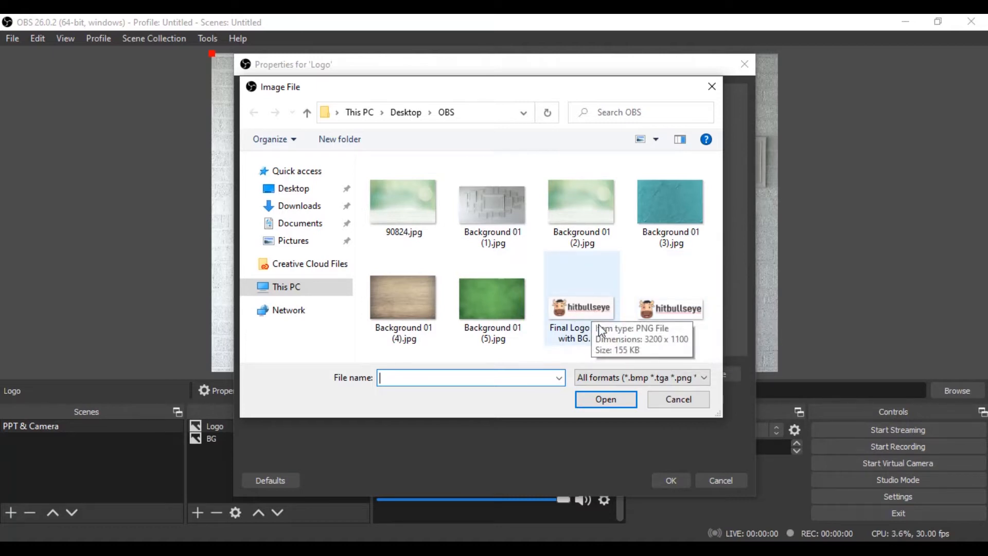
{"action": "double_click", "coordinate": [670, 311]}
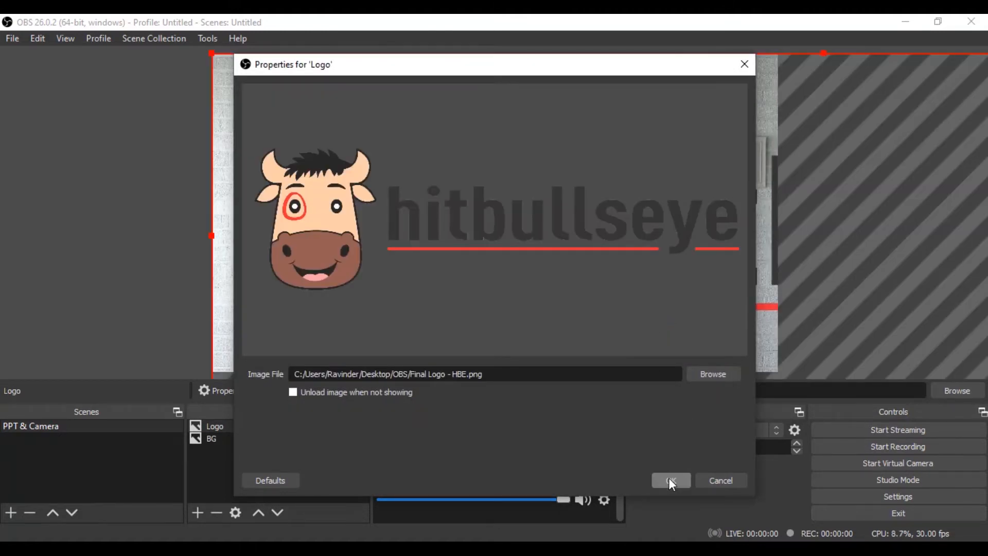
{"action": "left_click", "coordinate": [671, 482]}
Shrink the logo to a little over a quarter of the canvas width and place it in the canvas's upper-right corner.
{"action": "left_click_drag", "start_coordinate": [213, 238], "coordinate": [616, 249]}
{"action": "left_click_drag", "start_coordinate": [675, 216], "coordinate": [327, 205]}
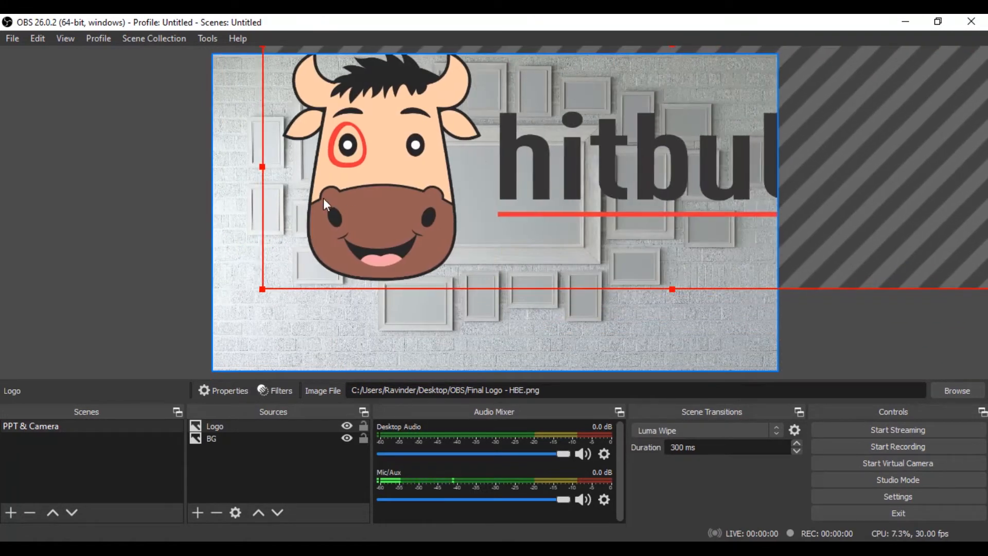
{"action": "left_click_drag", "start_coordinate": [262, 288], "coordinate": [575, 197]}
{"action": "left_click_drag", "start_coordinate": [647, 145], "coordinate": [401, 205]}
{"action": "left_click_drag", "start_coordinate": [325, 183], "coordinate": [646, 150]}
{"action": "left_click_drag", "start_coordinate": [732, 139], "coordinate": [578, 135]}
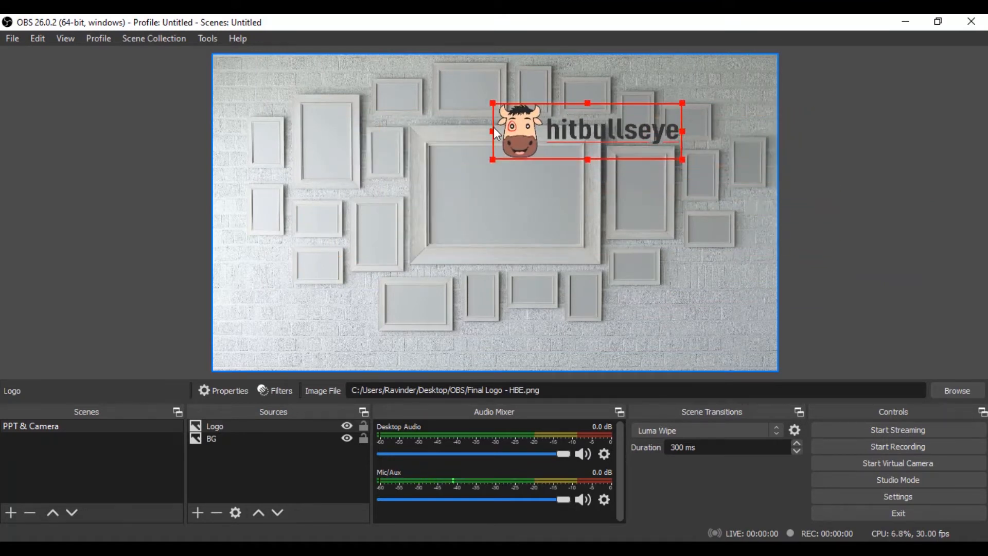
{"action": "left_click_drag", "start_coordinate": [493, 131], "coordinate": [518, 130]}
{"action": "left_click_drag", "start_coordinate": [620, 126], "coordinate": [705, 82]}
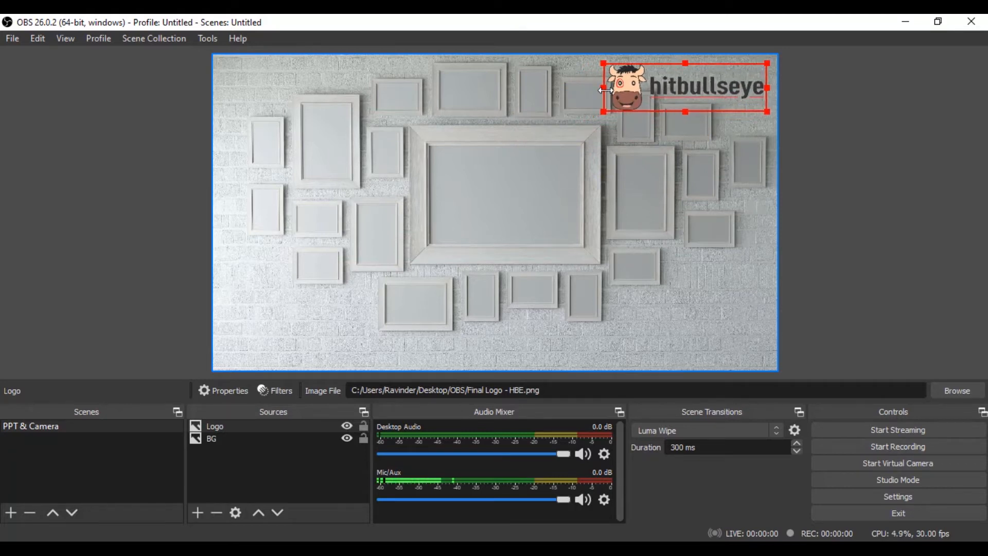
{"action": "left_click_drag", "start_coordinate": [604, 89], "coordinate": [610, 90]}
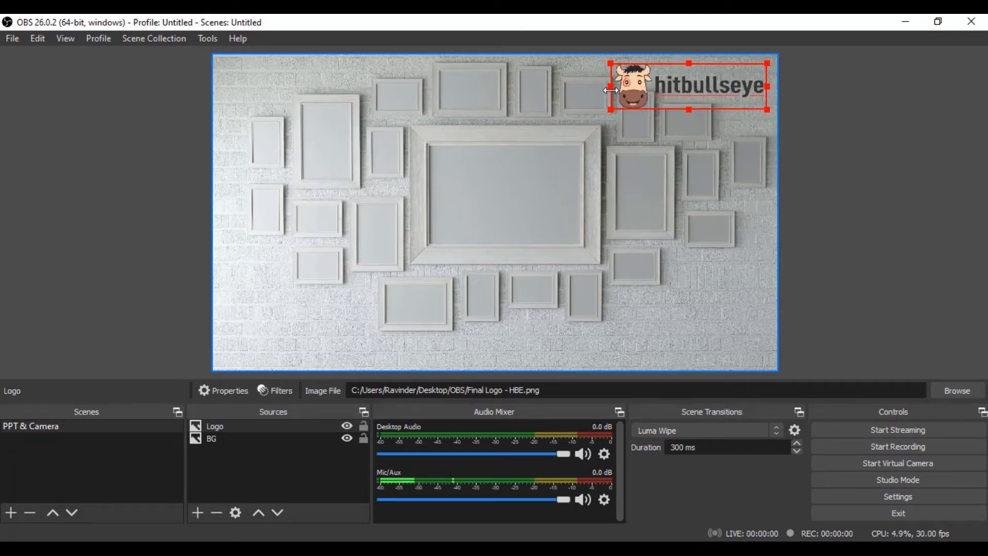
Enlarge the BG image from its left edge so that it extends past the canvas's left and bottom sides.
{"action": "left_click", "coordinate": [619, 192]}
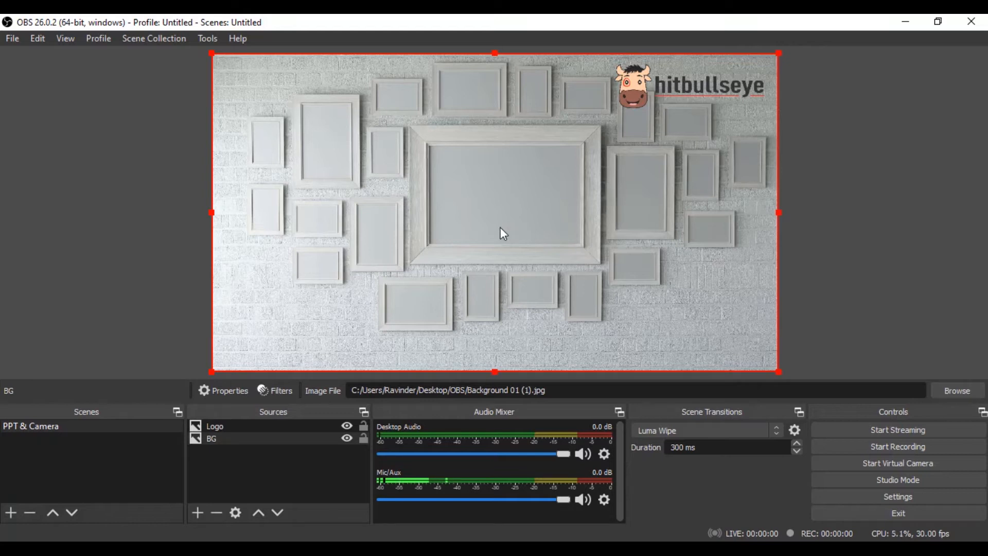
{"action": "left_click_drag", "start_coordinate": [214, 214], "coordinate": [6, 252]}
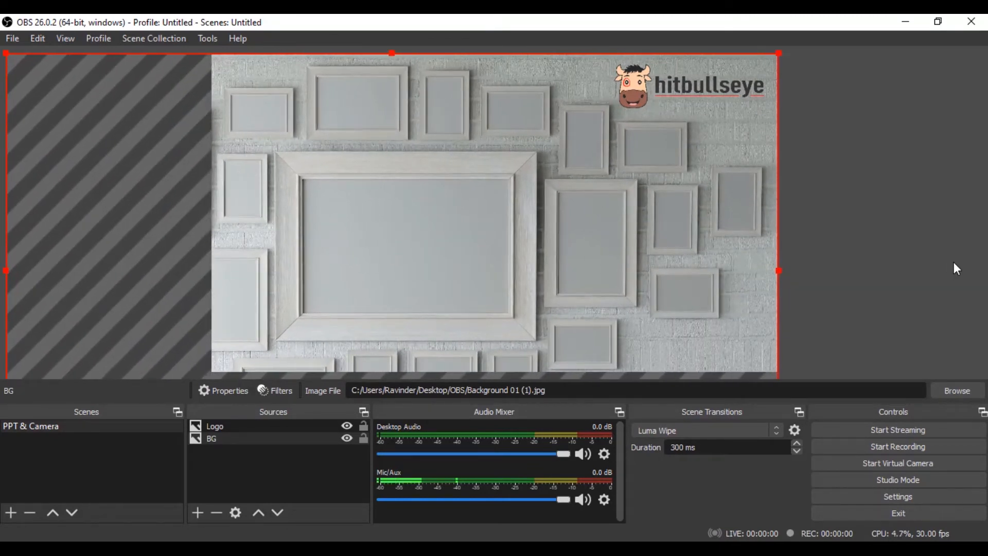
{"action": "left_click", "coordinate": [868, 262]}
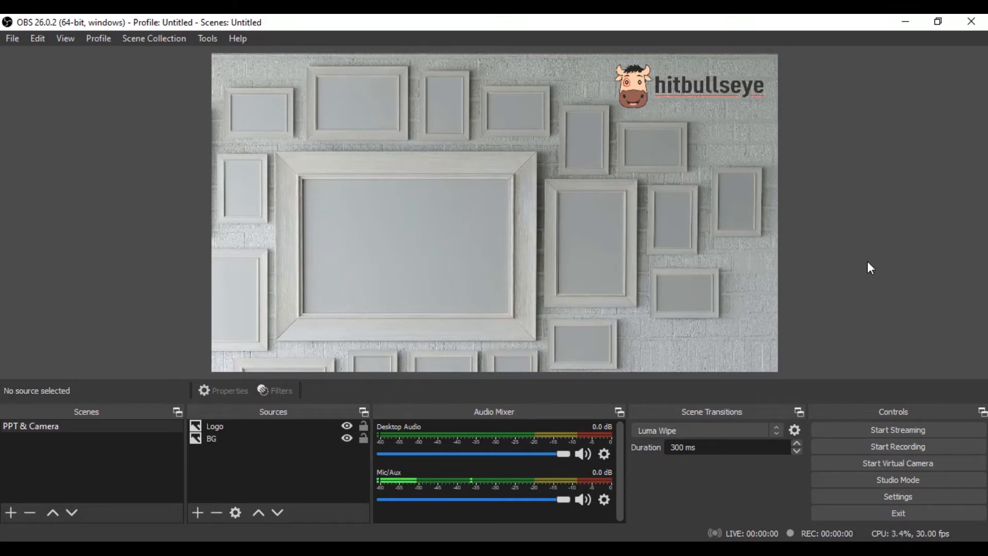
Add a video capture device source named Web Camera that uses the Iriun Webcam device.
{"action": "left_click", "coordinate": [198, 514]}
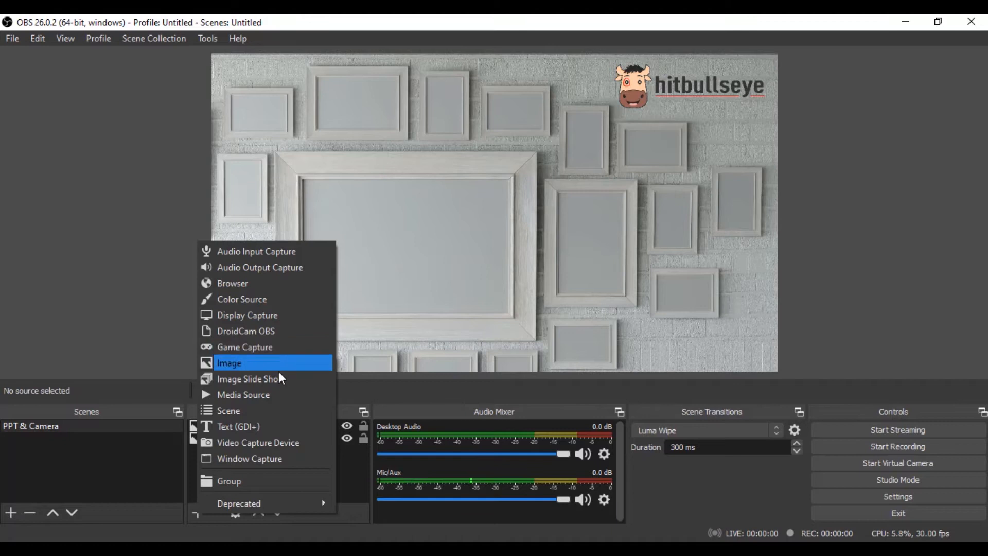
{"action": "left_click", "coordinate": [265, 443]}
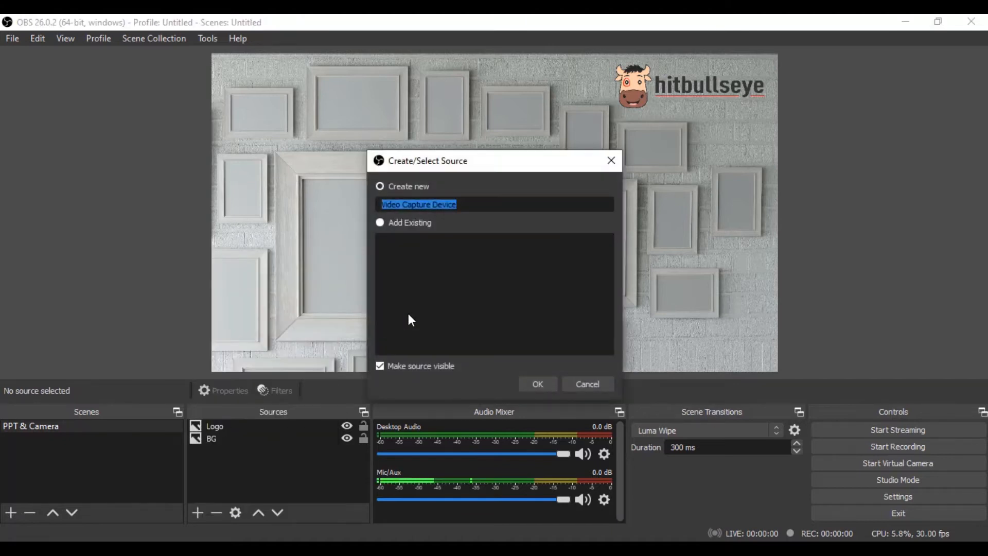
{"action": "left_click_drag", "start_coordinate": [433, 205], "coordinate": [305, 195]}
{"action": "left_click", "coordinate": [492, 203]}
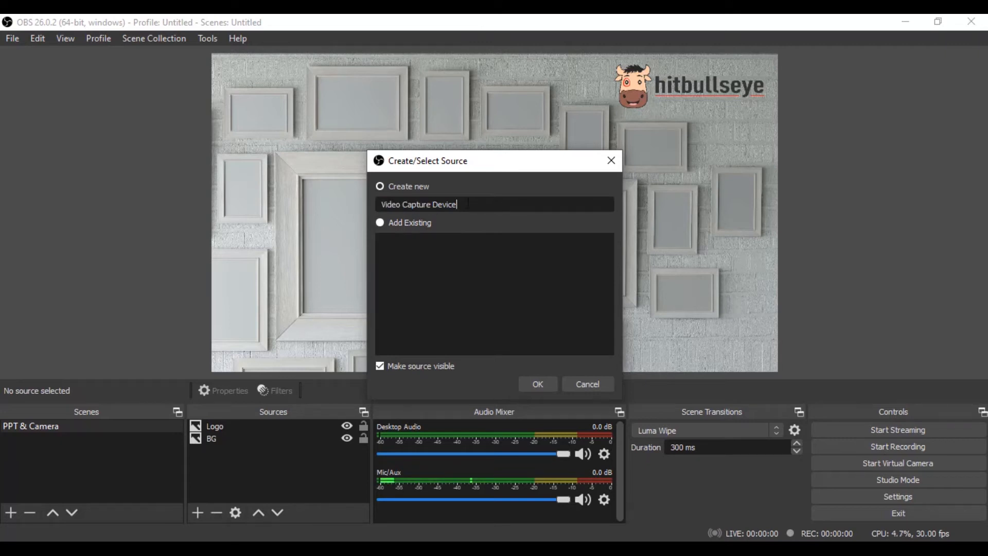
{"action": "left_click_drag", "start_coordinate": [467, 204], "coordinate": [341, 200]}
{"action": "type", "text": "Web Camera"}
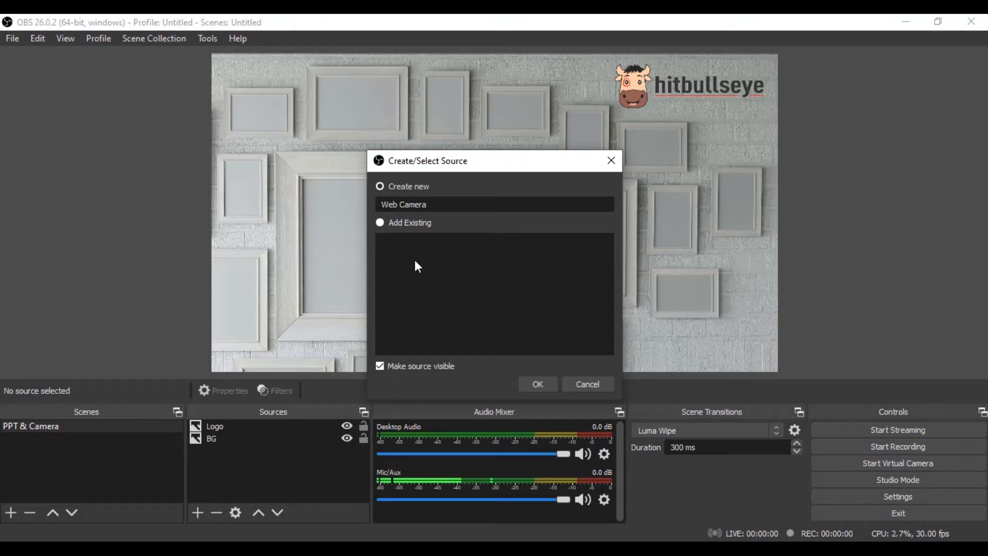
{"action": "left_click", "coordinate": [534, 385]}
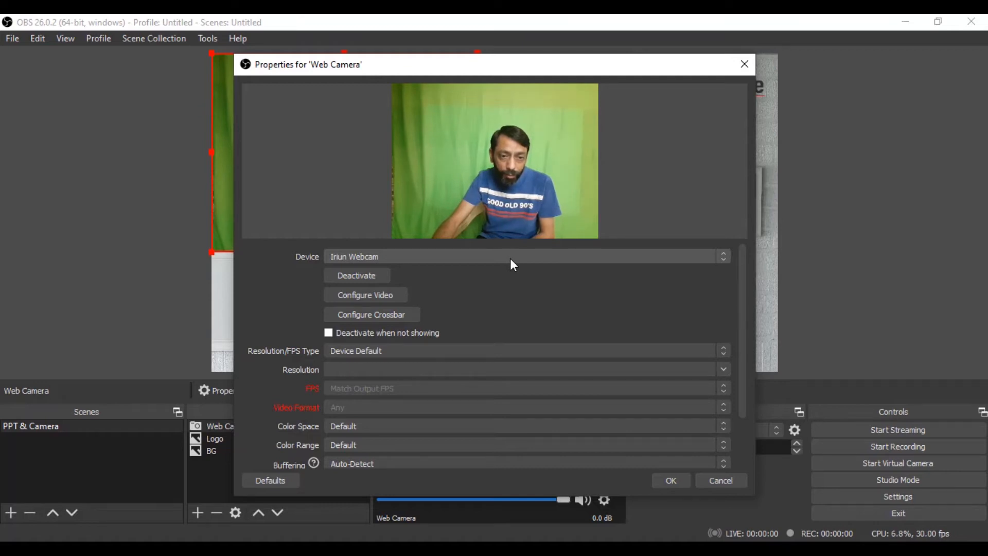
{"action": "left_click", "coordinate": [662, 481]}
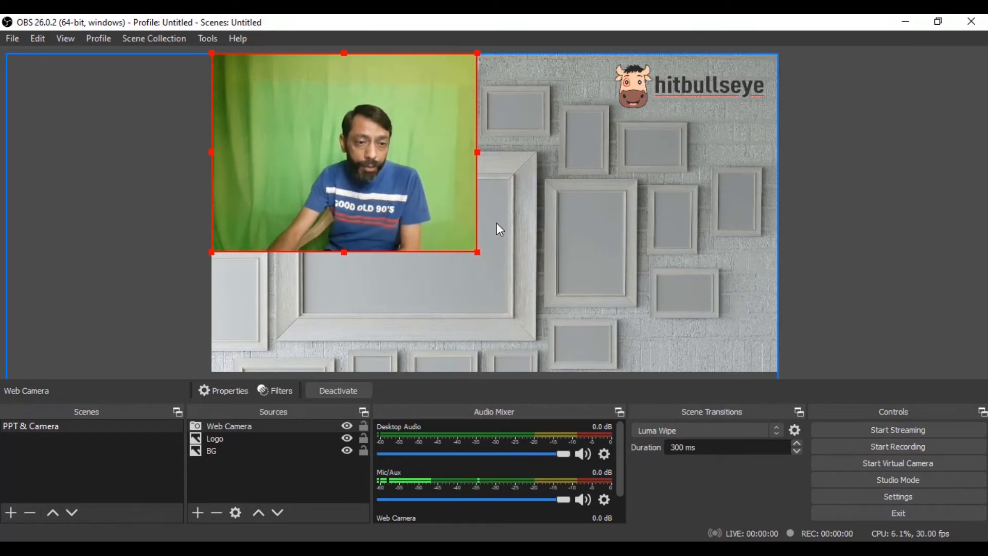
Place the Web Camera source in the canvas's lower-right corner and shrink it to about a third of the canvas width.
{"action": "left_click_drag", "start_coordinate": [410, 129], "coordinate": [715, 246]}
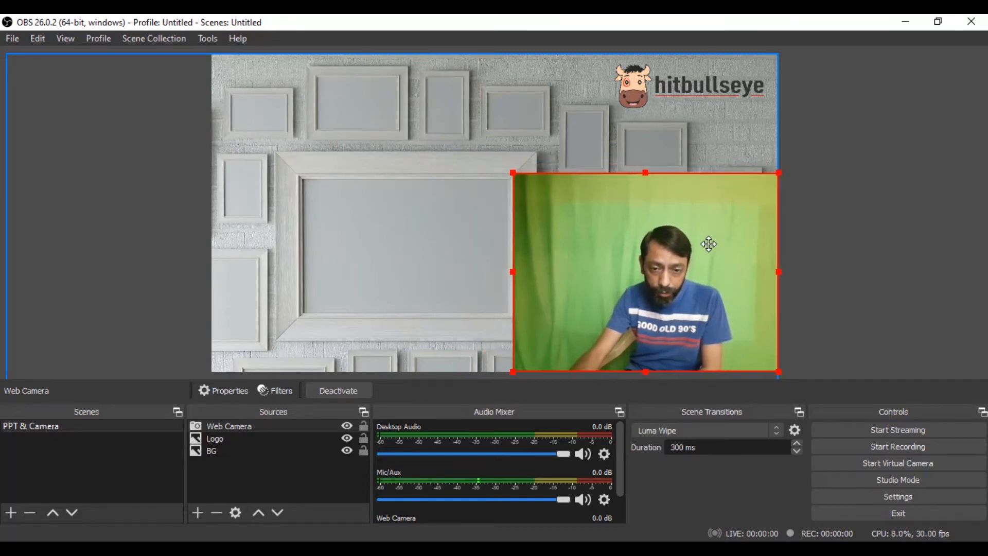
{"action": "left_click_drag", "start_coordinate": [513, 174], "coordinate": [593, 258]}
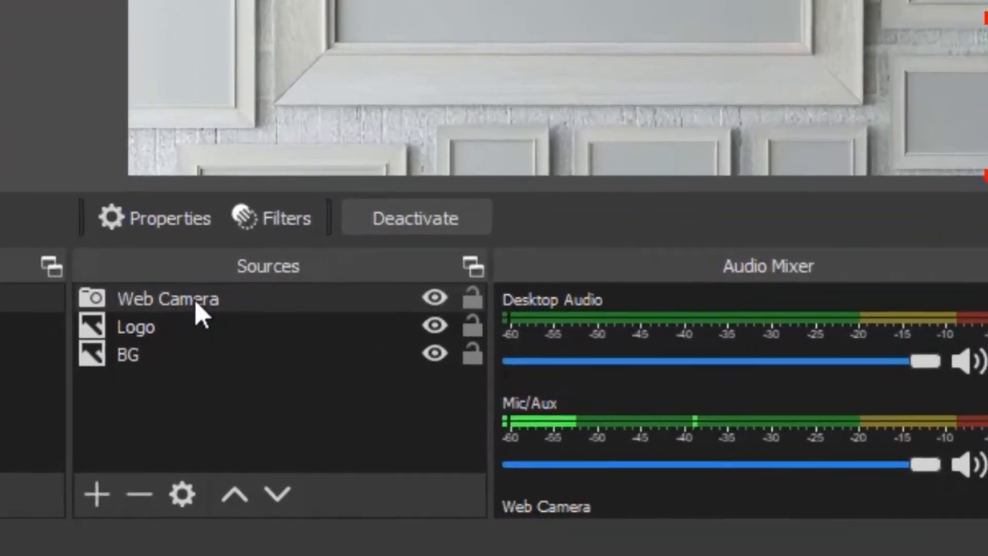
Add a Crop/Pad effect filter to the Web Camera source, keeping the default filter name.
{"action": "left_click", "coordinate": [217, 331]}
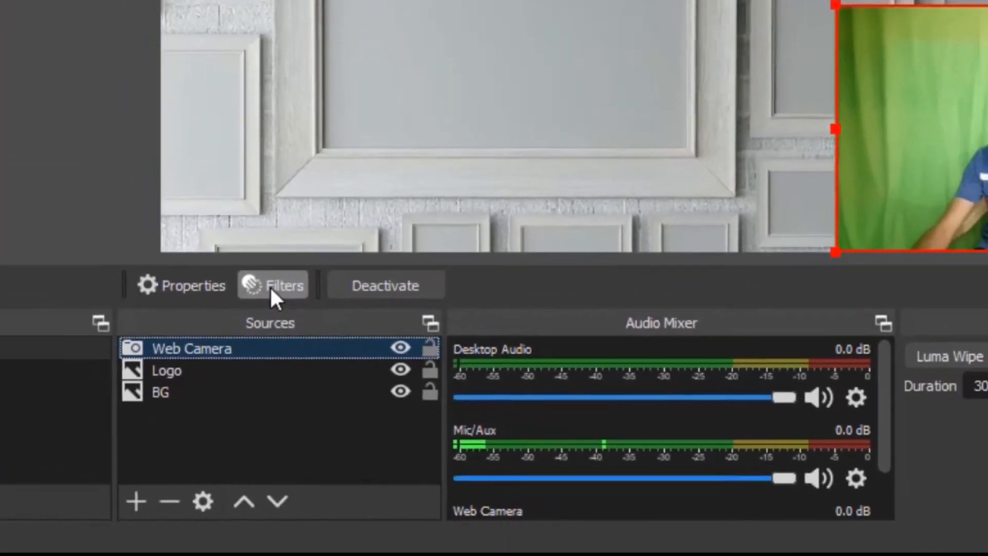
{"action": "left_click", "coordinate": [269, 285]}
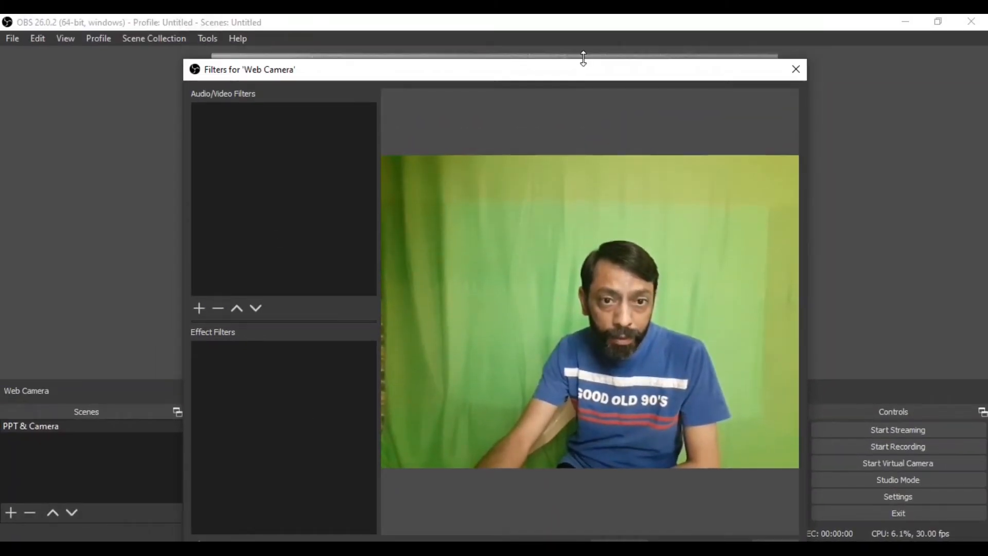
{"action": "left_click_drag", "start_coordinate": [583, 70], "coordinate": [592, 14]}
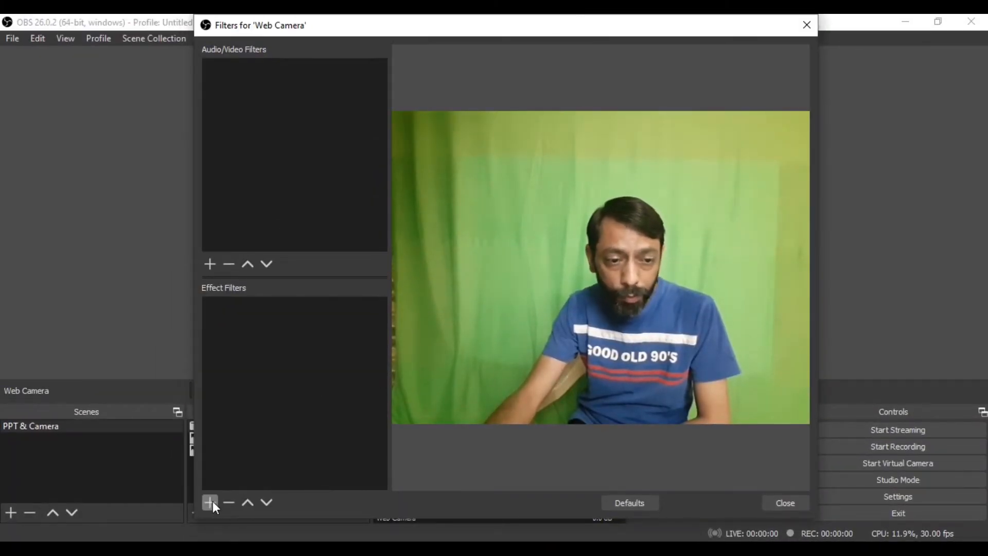
{"action": "left_click", "coordinate": [212, 501]}
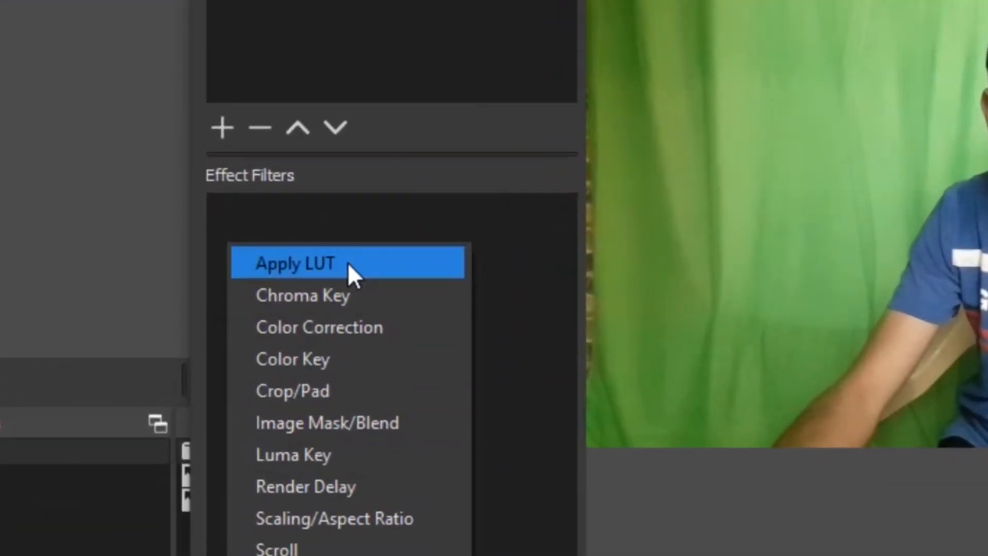
{"action": "left_click", "coordinate": [343, 390]}
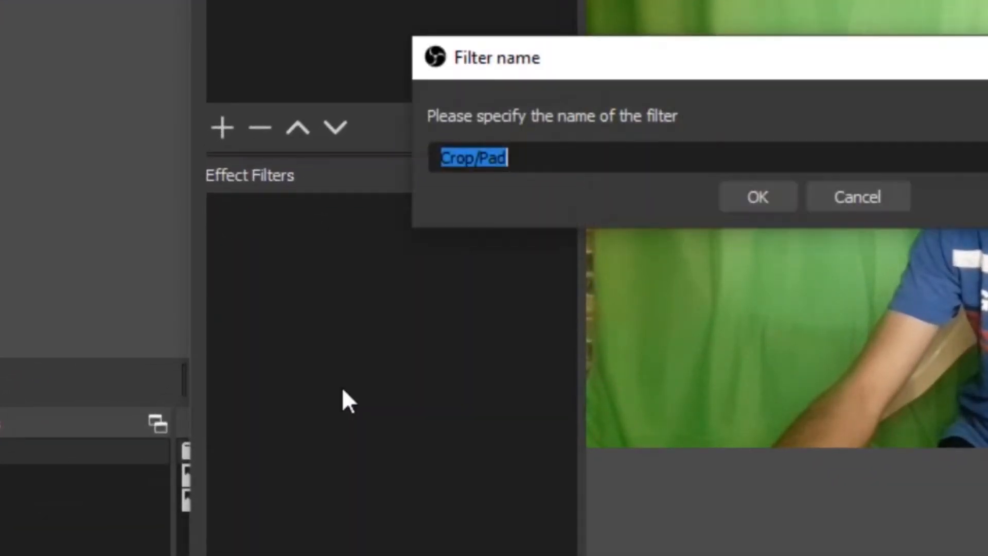
{"action": "left_click", "coordinate": [775, 197]}
Set the Crop/Pad filter's left crop to 100 and its top crop to 80.
{"action": "double_click", "coordinate": [724, 288]}
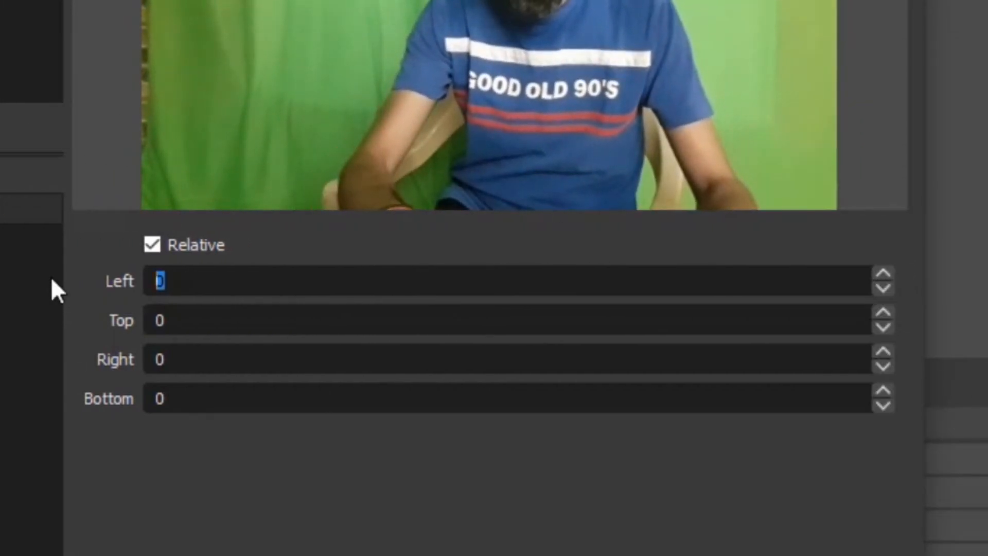
{"action": "type", "text": "100"}
{"action": "key", "text": "Tab"}
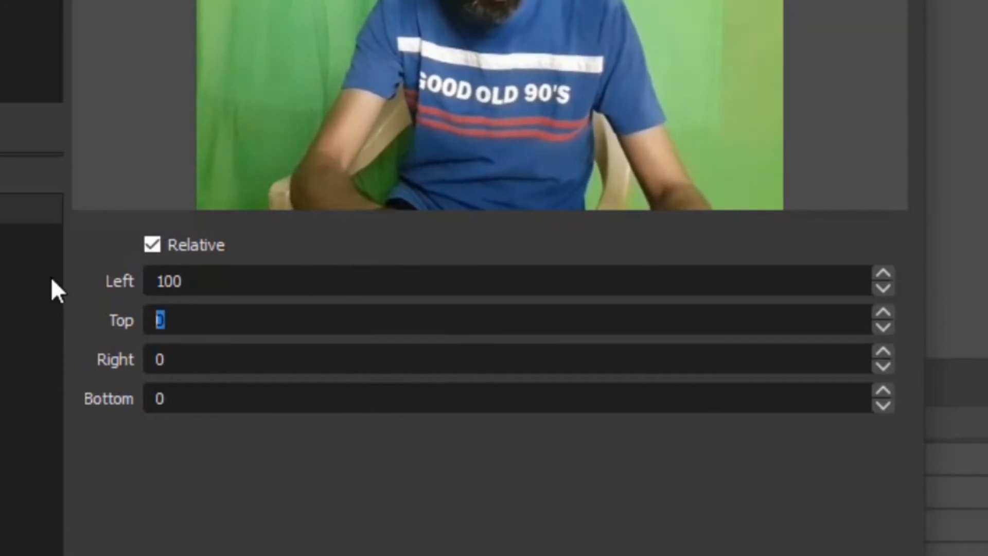
{"action": "type", "text": "50"}
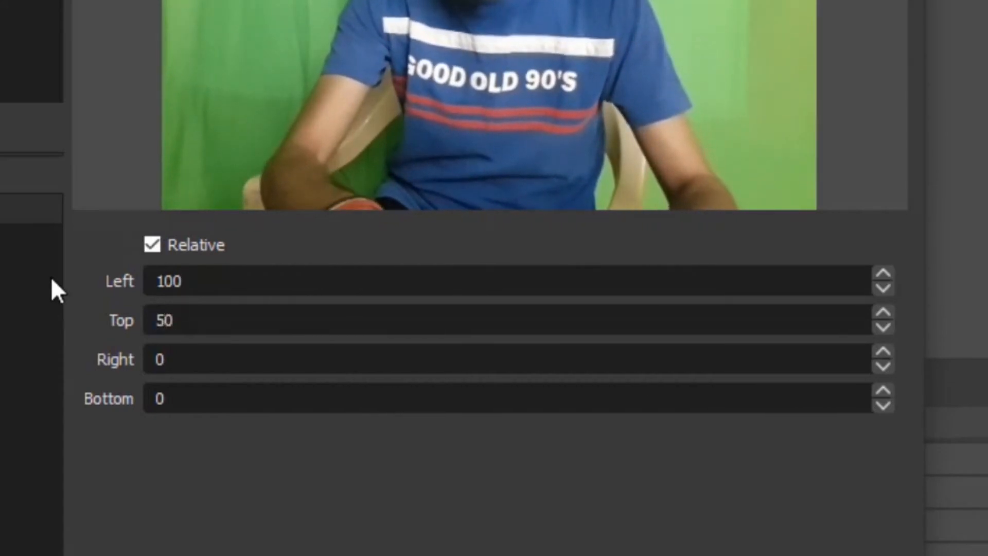
{"action": "key", "text": "BackSpace"}
{"action": "key", "text": "BackSpace"}
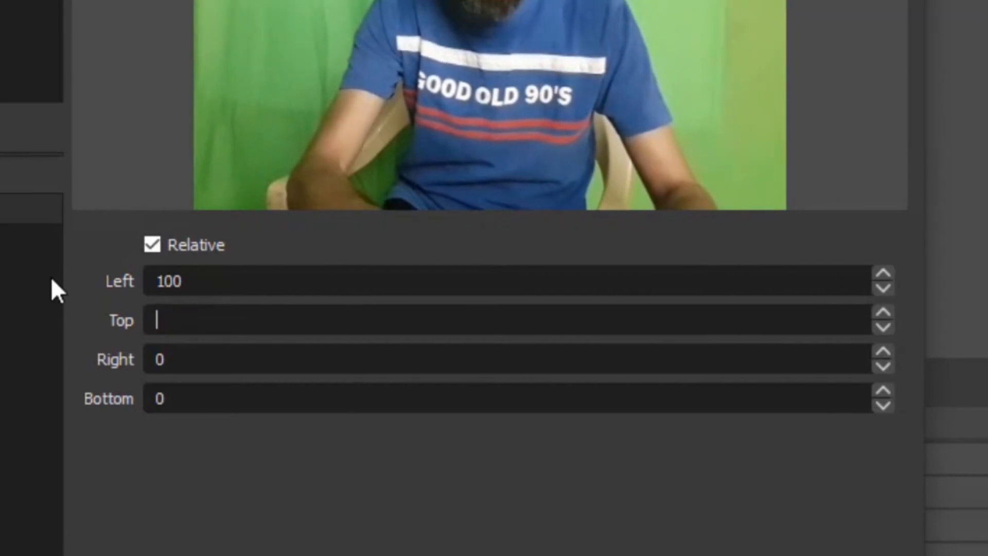
{"action": "type", "text": "80"}
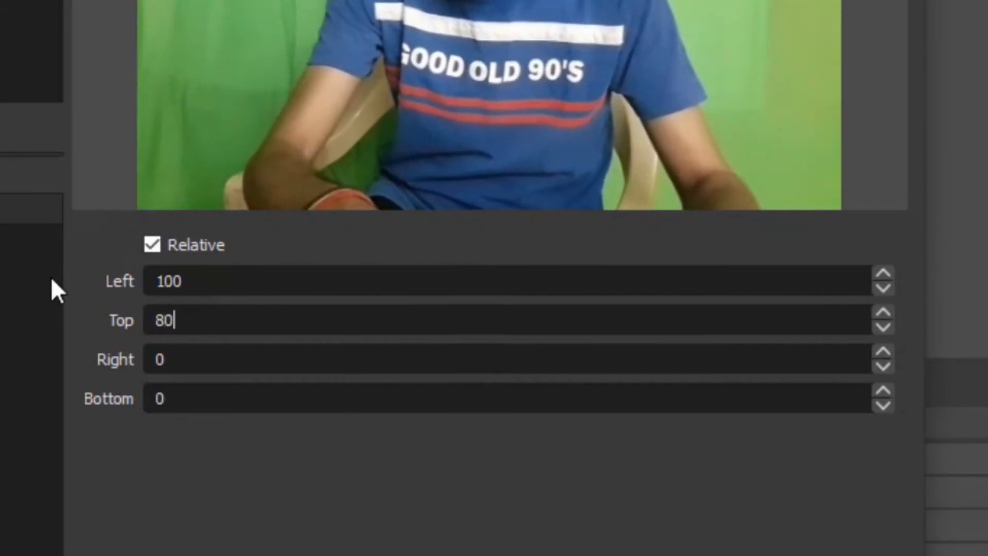
Set the Crop/Pad filter's bottom crop to 50 and its right crop to 30.
{"action": "key", "text": "Tab"}
{"action": "type", "text": "20"}
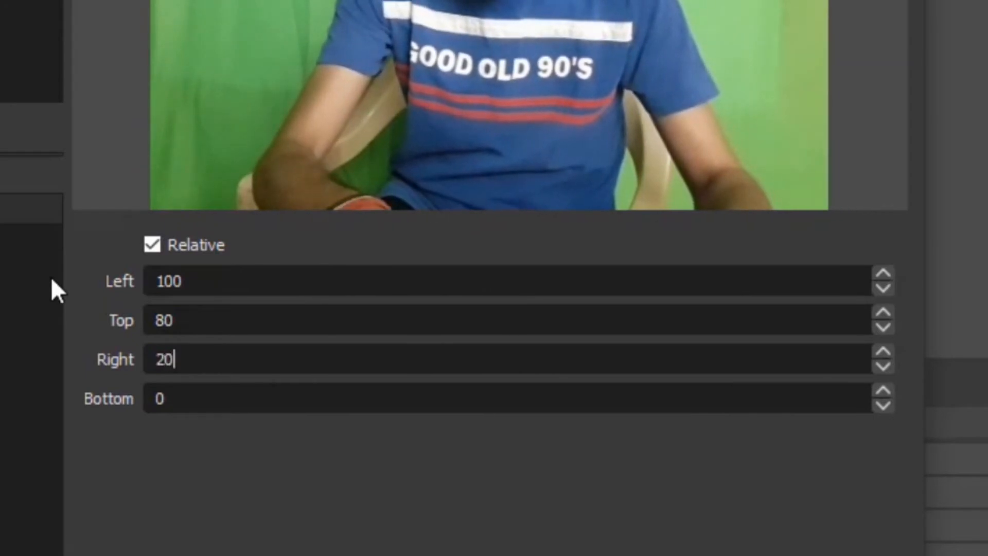
{"action": "key", "text": "Tab"}
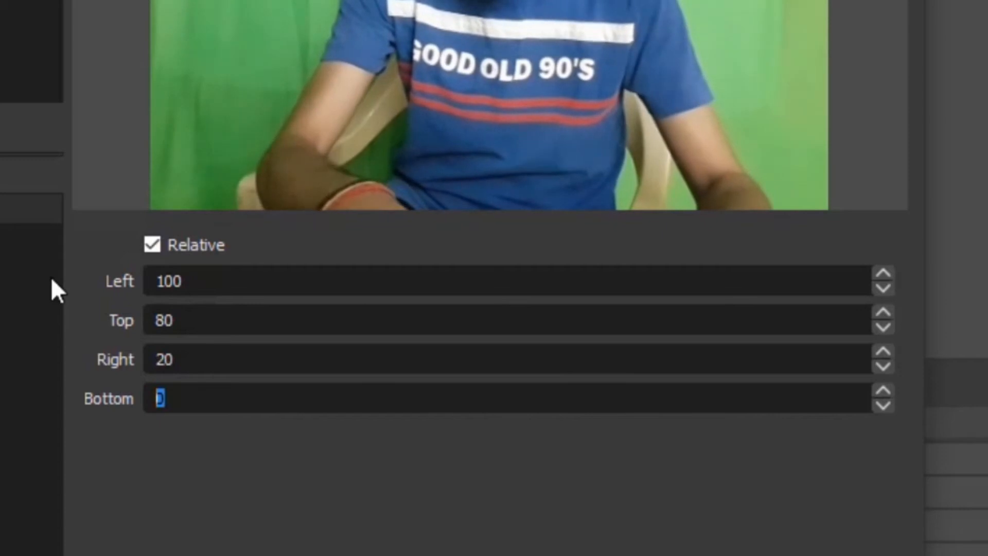
{"action": "type", "text": "50"}
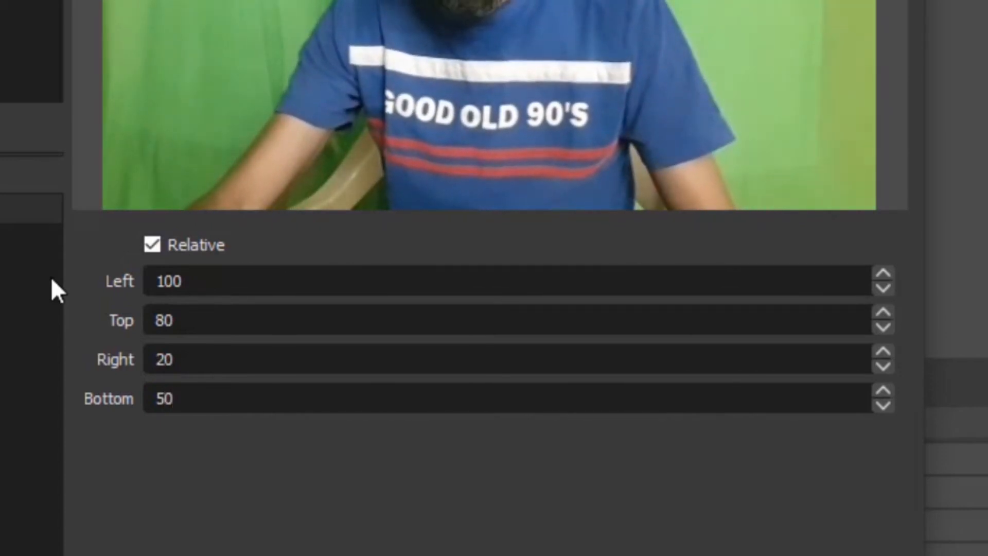
{"action": "left_click_drag", "start_coordinate": [189, 362], "coordinate": [81, 353]}
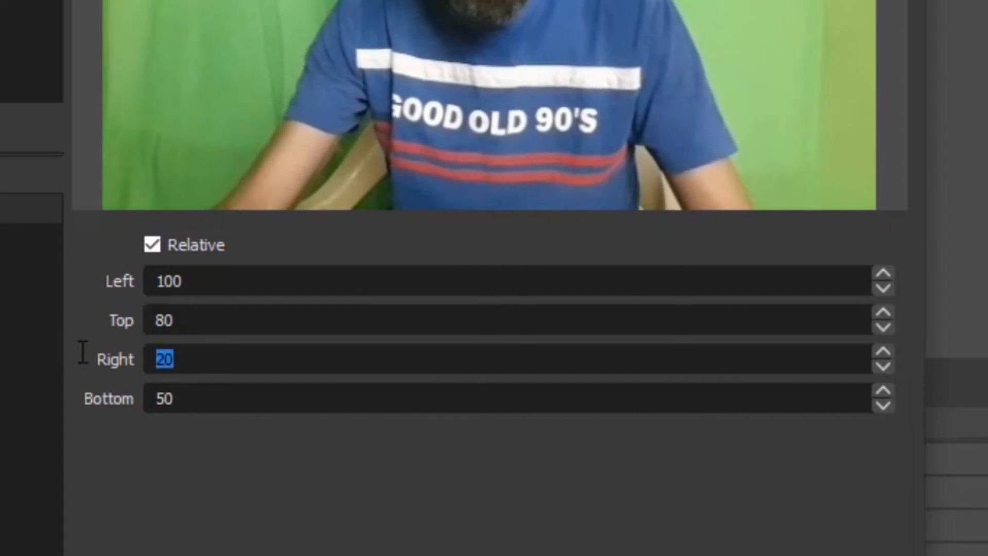
{"action": "type", "text": "30"}
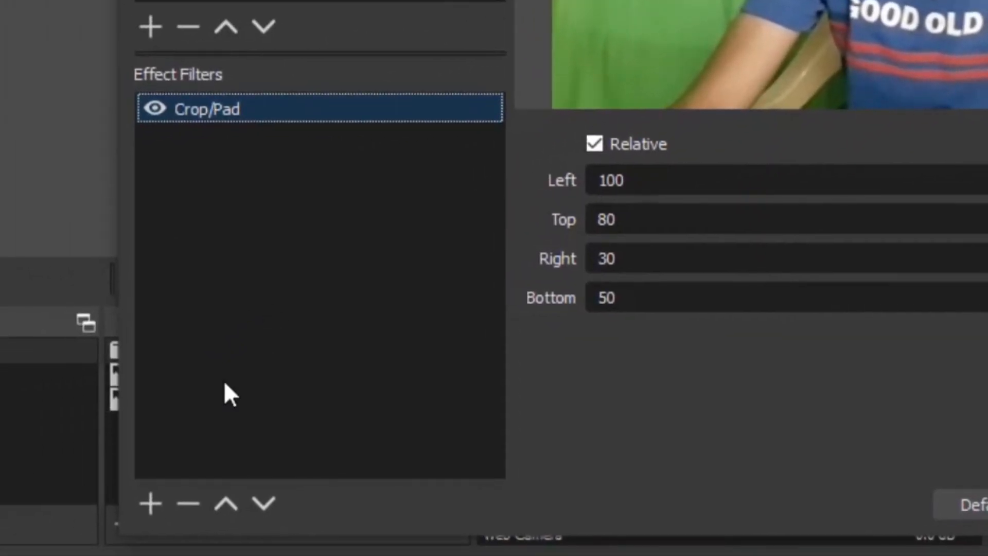
Add a Chroma Key effect filter to the Web Camera source with green as the key color.
{"action": "left_click", "coordinate": [155, 501]}
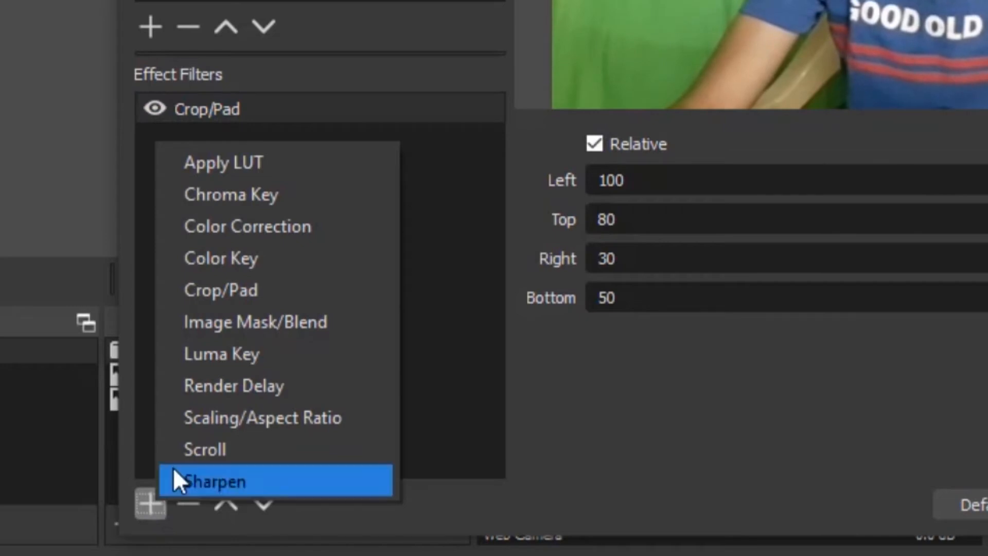
{"action": "left_click", "coordinate": [262, 196]}
{"action": "left_click", "coordinate": [663, 99]}
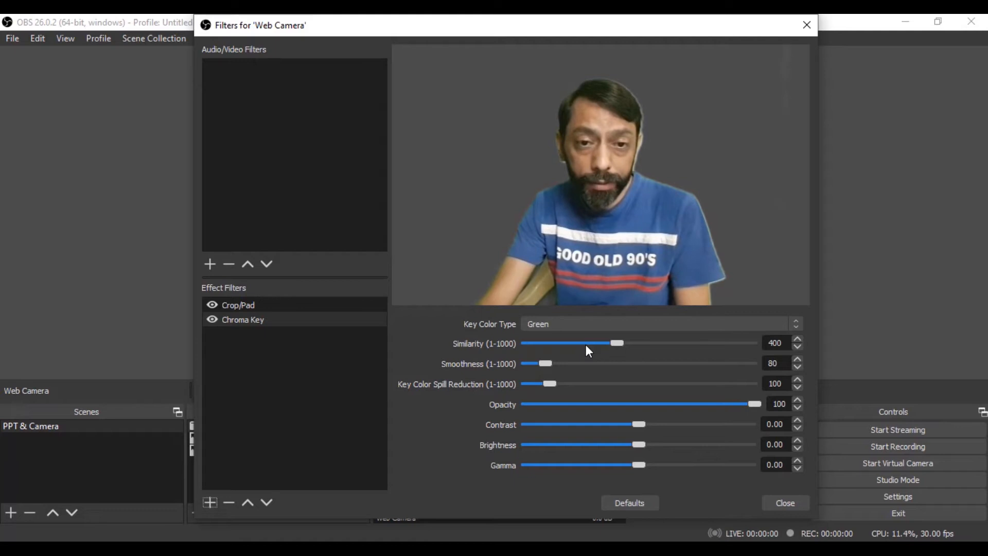
Make room beside the filters window and move the cropped Web Camera source flush into the canvas's lower-right corner.
{"action": "left_click_drag", "start_coordinate": [606, 18], "coordinate": [299, 29]}
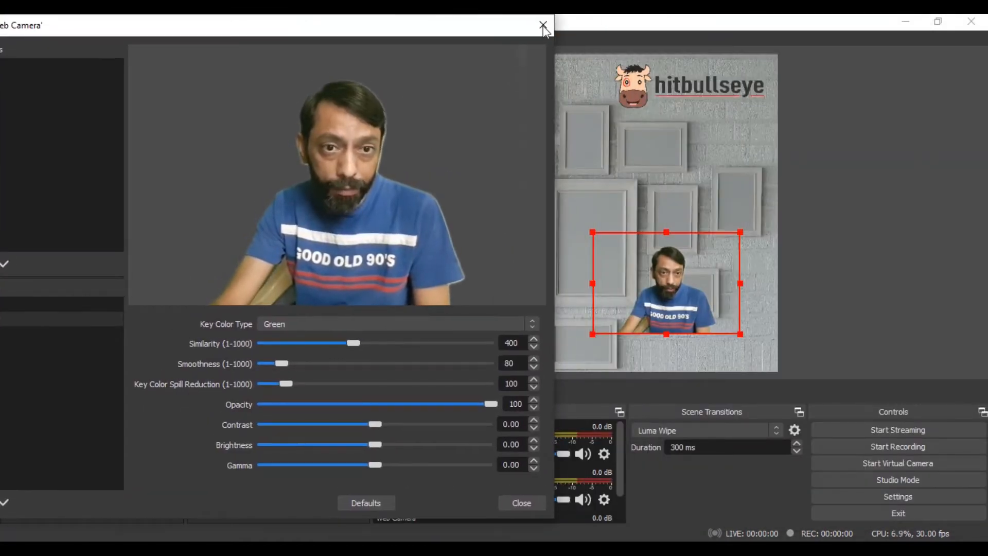
{"action": "left_click_drag", "start_coordinate": [492, 85], "coordinate": [384, 77]}
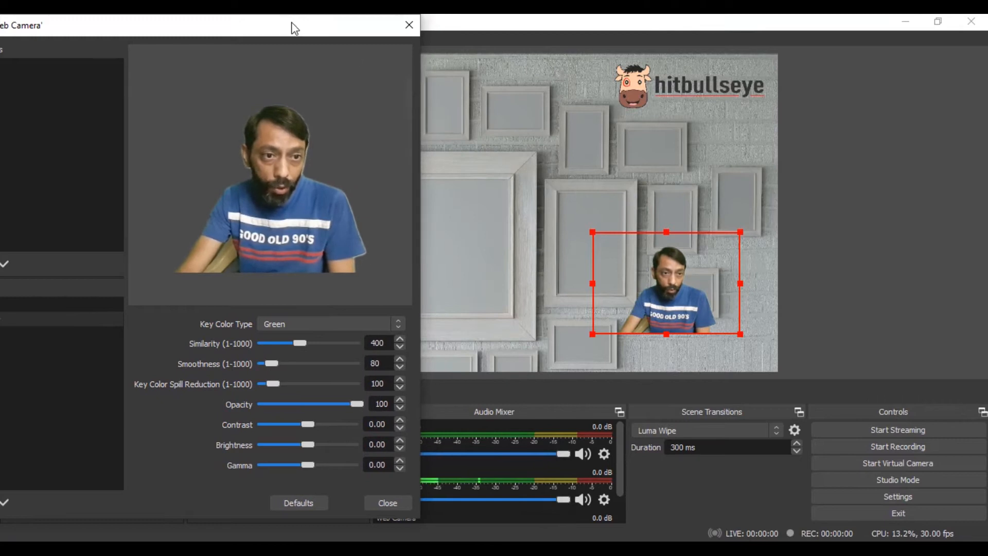
{"action": "left_click_drag", "start_coordinate": [293, 28], "coordinate": [432, 41]}
{"action": "left_click", "coordinate": [663, 279]}
{"action": "left_click_drag", "start_coordinate": [665, 285], "coordinate": [700, 320]}
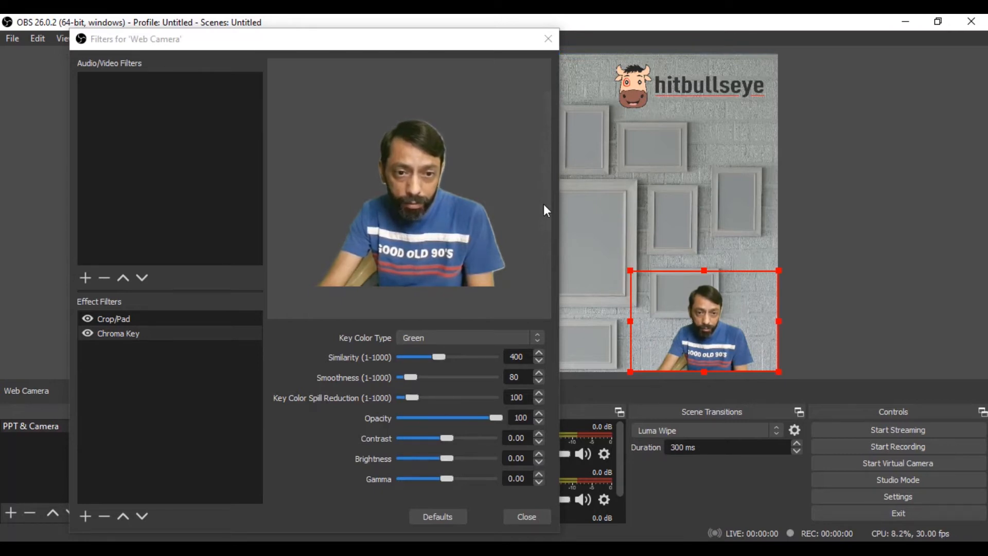
Set the right crop of the Web Camera's Crop/Pad filter to 40.
{"action": "left_click", "coordinate": [116, 319]}
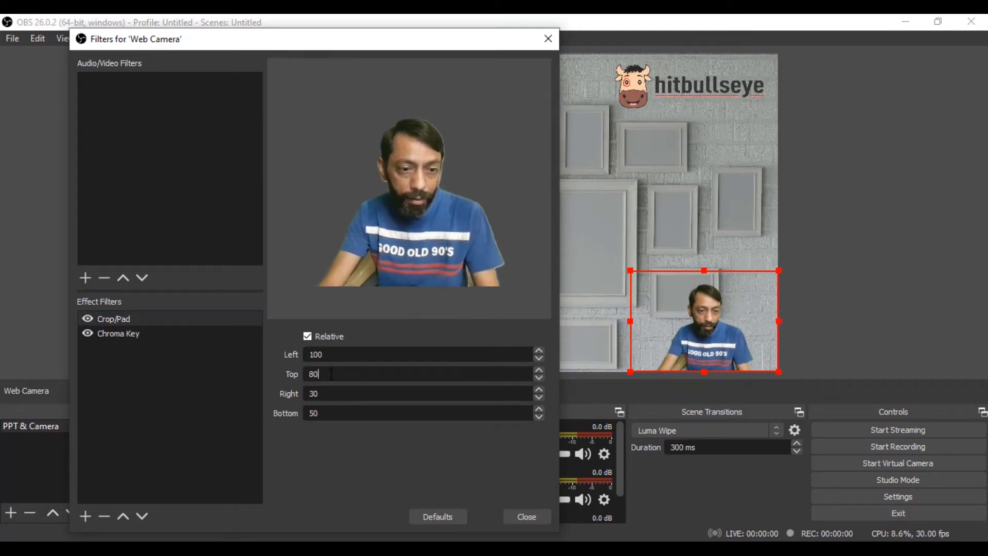
{"action": "left_click_drag", "start_coordinate": [331, 393], "coordinate": [291, 395]}
{"action": "type", "text": "40"}
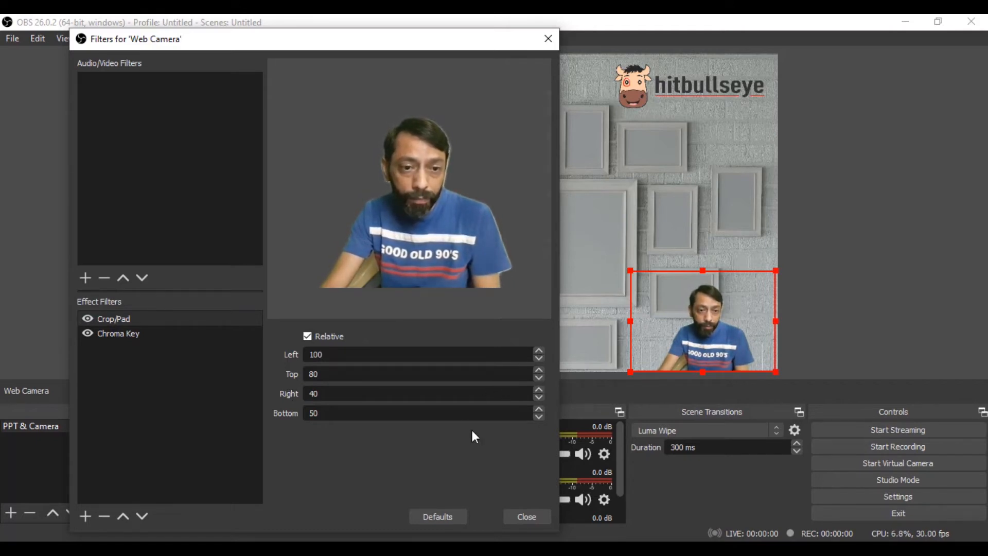
Tune the Chroma Key filter to similarity 433, smoothness 42, brightness 0.10 and gamma 0.05.
{"action": "left_click", "coordinate": [128, 332]}
{"action": "mouse_move", "coordinate": [314, 32]}
{"action": "left_mouse_down"}
{"action": "mouse_move", "coordinate": [310, 94]}
{"action": "mouse_move", "coordinate": [332, 30]}
{"action": "left_mouse_up"}
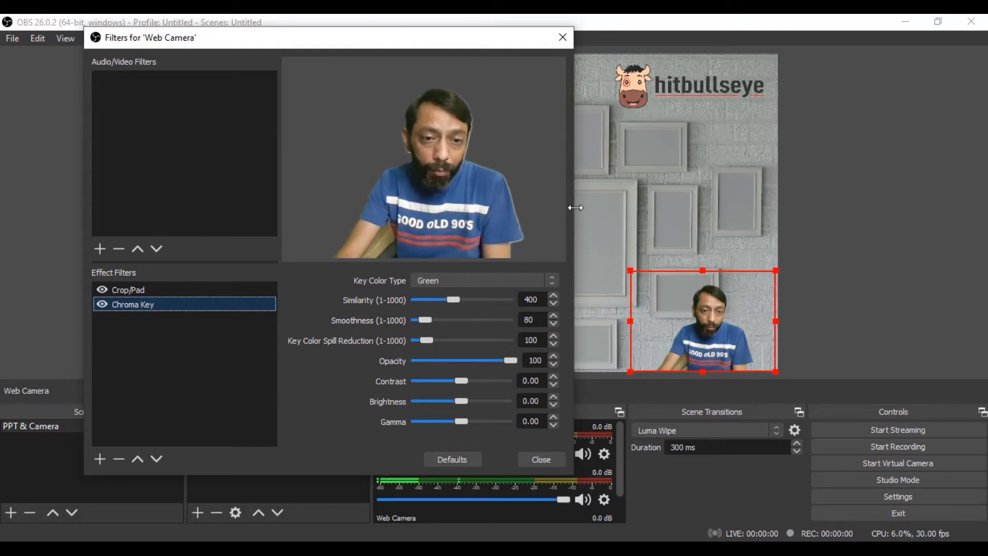
{"action": "left_click_drag", "start_coordinate": [573, 206], "coordinate": [661, 205]}
{"action": "left_click_drag", "start_coordinate": [449, 37], "coordinate": [355, 26]}
{"action": "left_click_drag", "start_coordinate": [398, 286], "coordinate": [404, 287]}
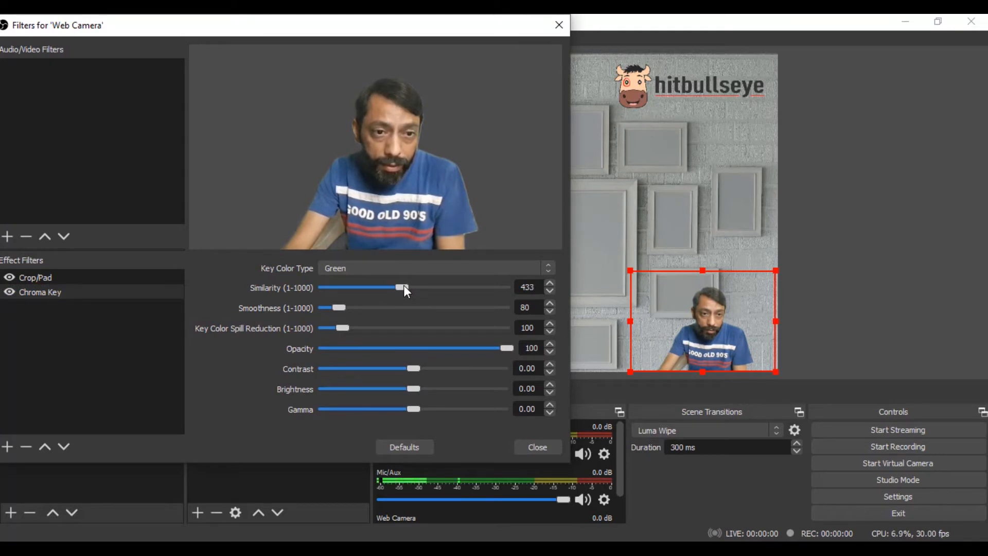
{"action": "left_click_drag", "start_coordinate": [335, 308], "coordinate": [329, 307]}
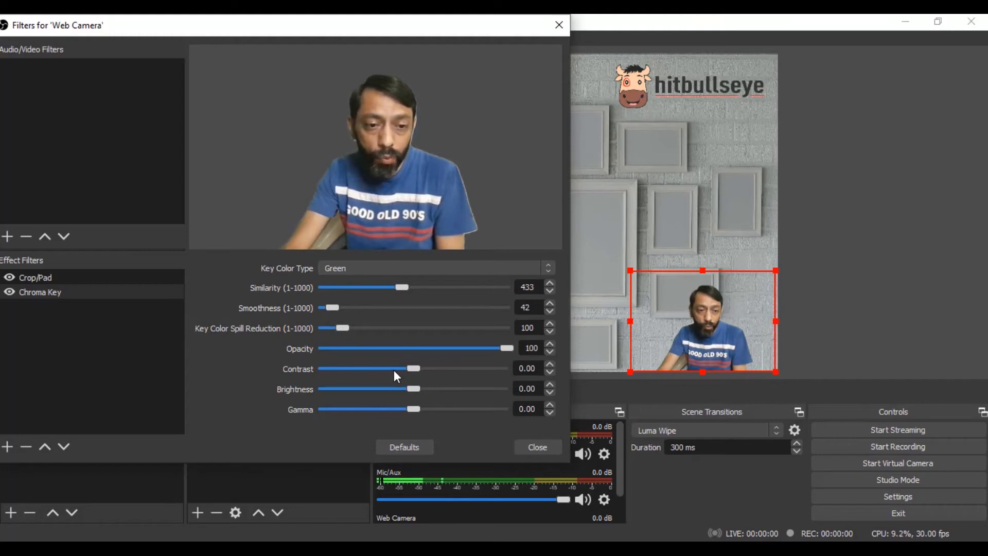
{"action": "left_click_drag", "start_coordinate": [410, 388], "coordinate": [419, 388]}
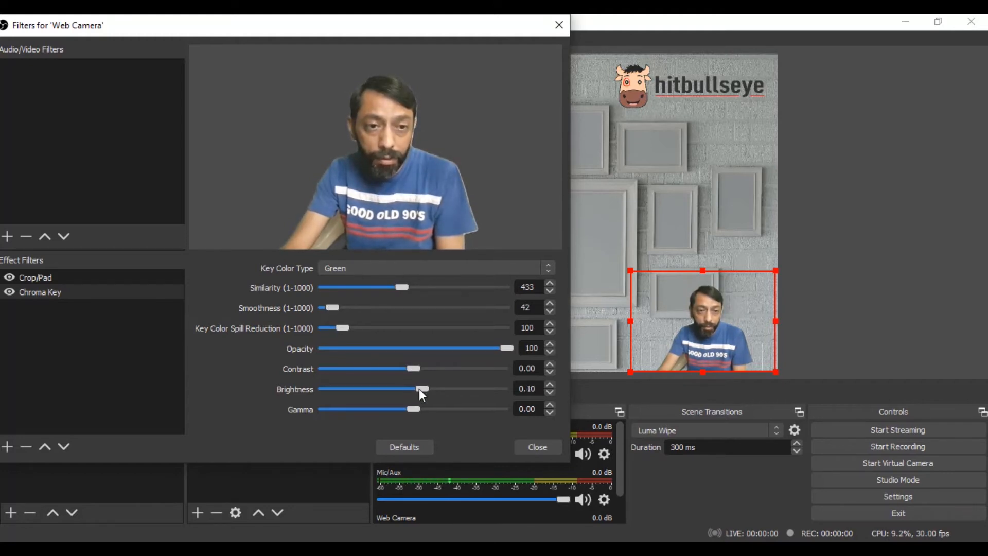
{"action": "left_click_drag", "start_coordinate": [416, 408], "coordinate": [419, 409]}
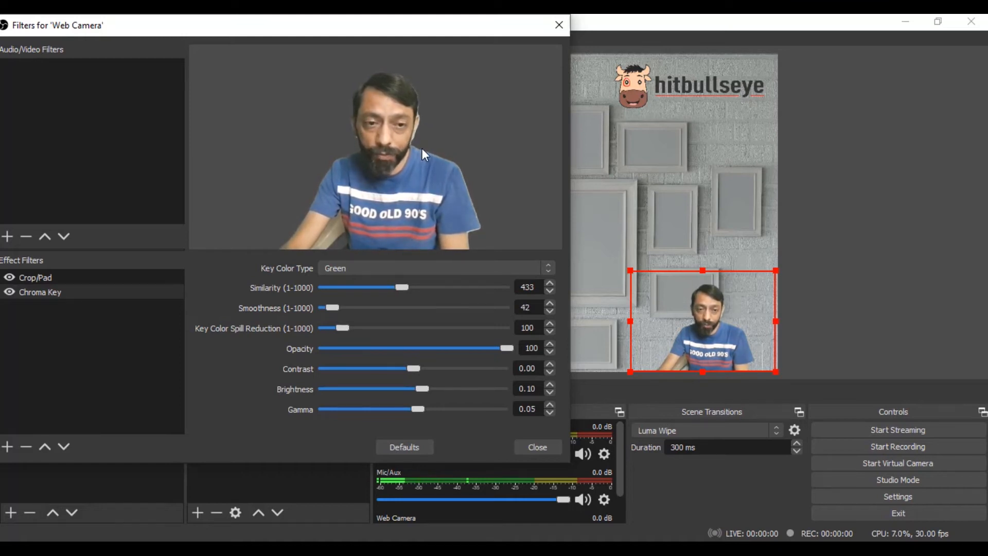
Close the Web Camera's filter settings, deselect the source and bring up the list of source types that can be added.
{"action": "left_click", "coordinate": [548, 448]}
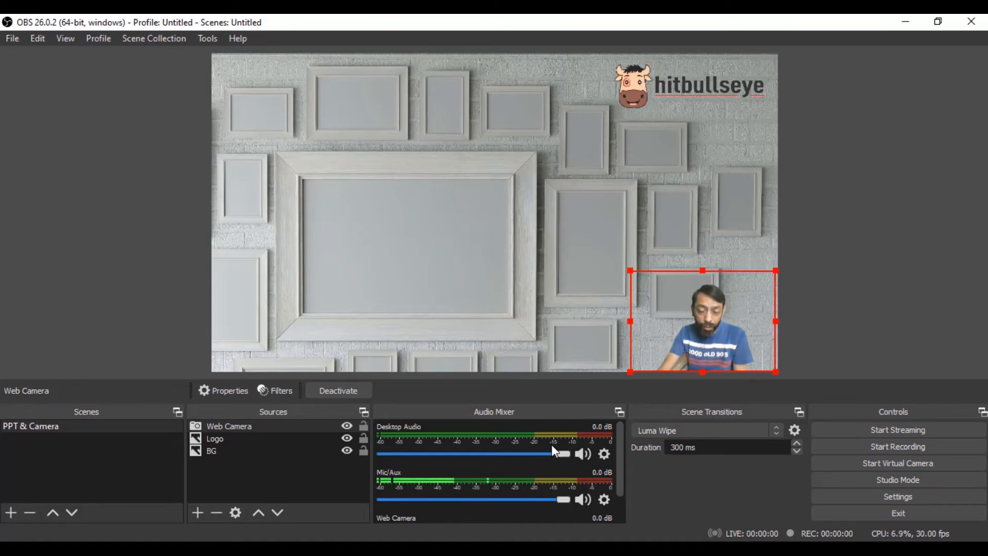
{"action": "left_click", "coordinate": [270, 480]}
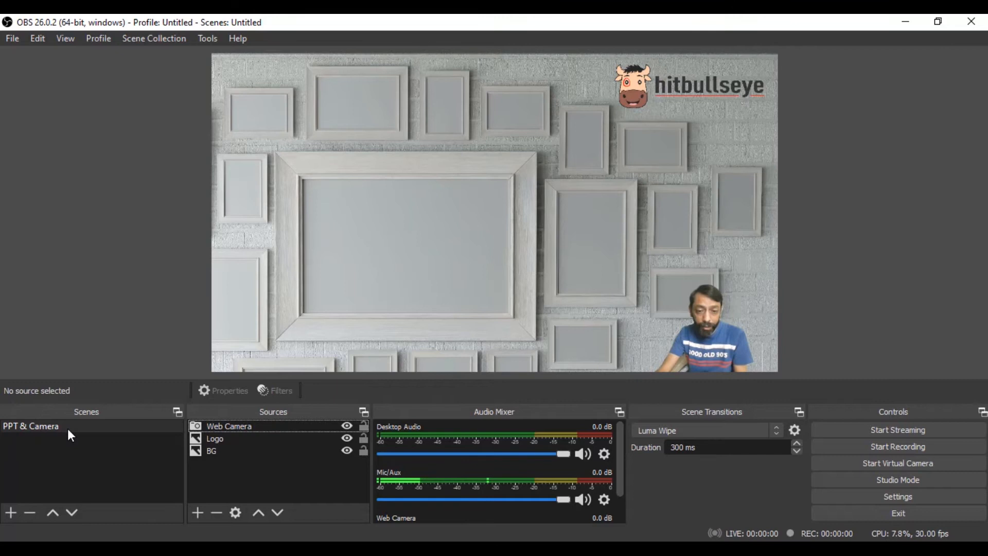
{"action": "left_click", "coordinate": [202, 512]}
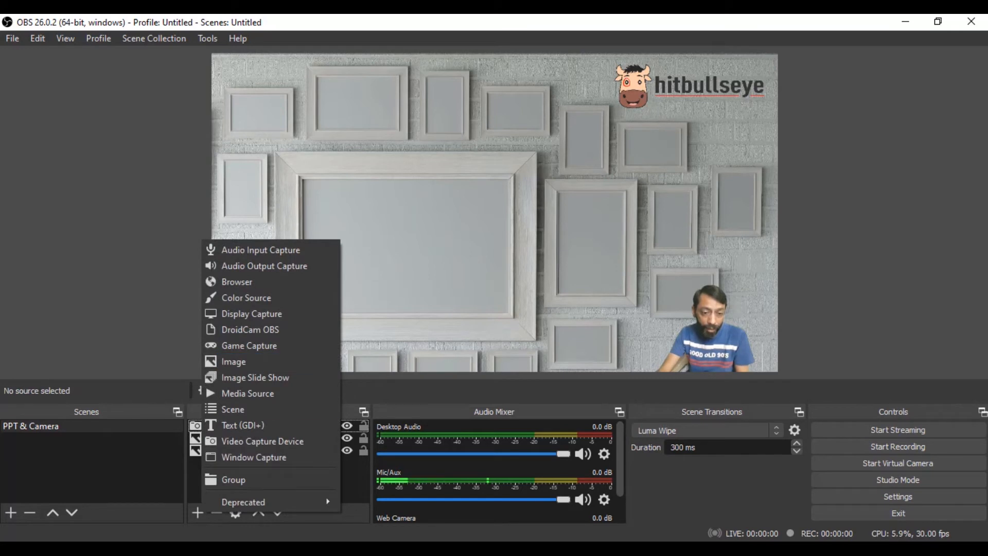
Open the presentation GK PPT.pptx from the OBS folder on the Desktop in PowerPoint.
{"action": "left_click", "coordinate": [376, 548]}
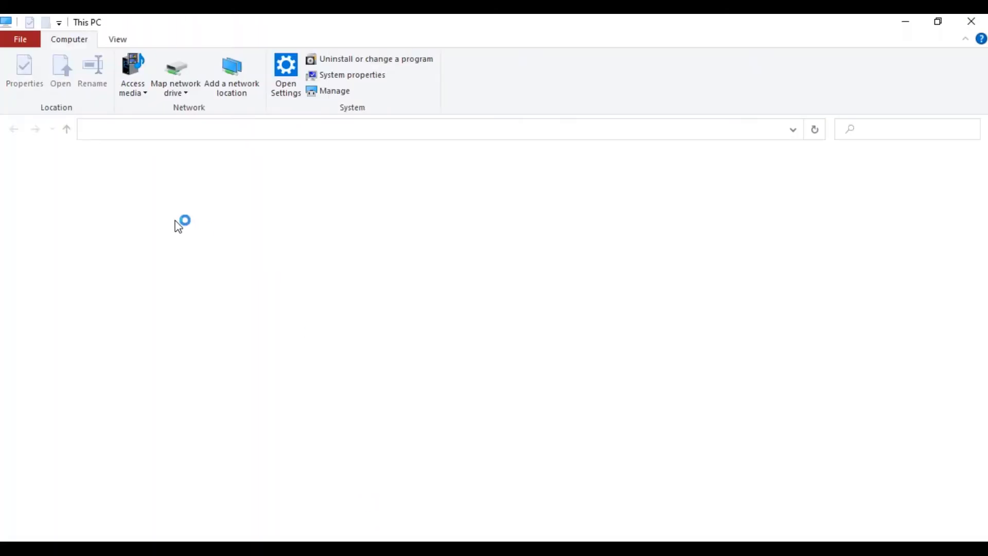
{"action": "left_click", "coordinate": [67, 184]}
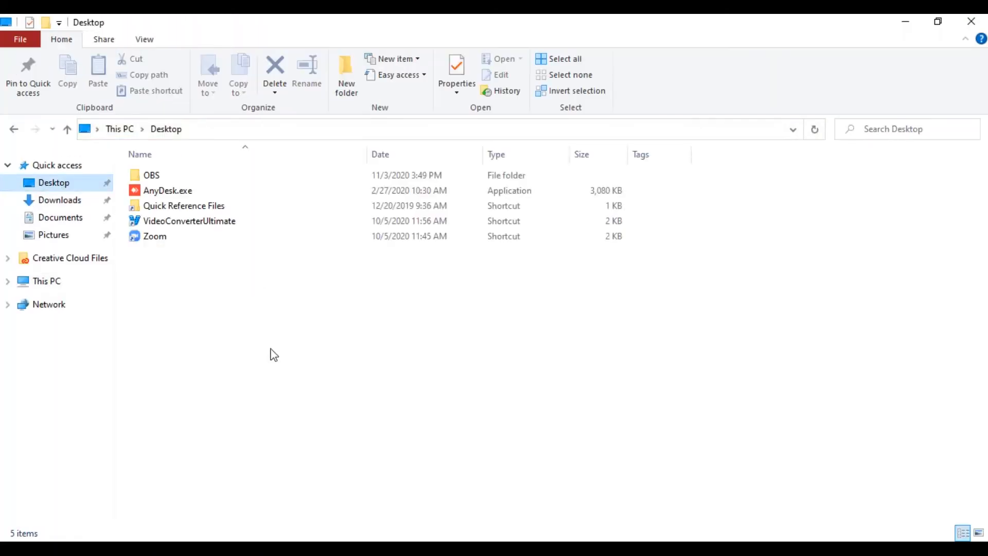
{"action": "double_click", "coordinate": [156, 178]}
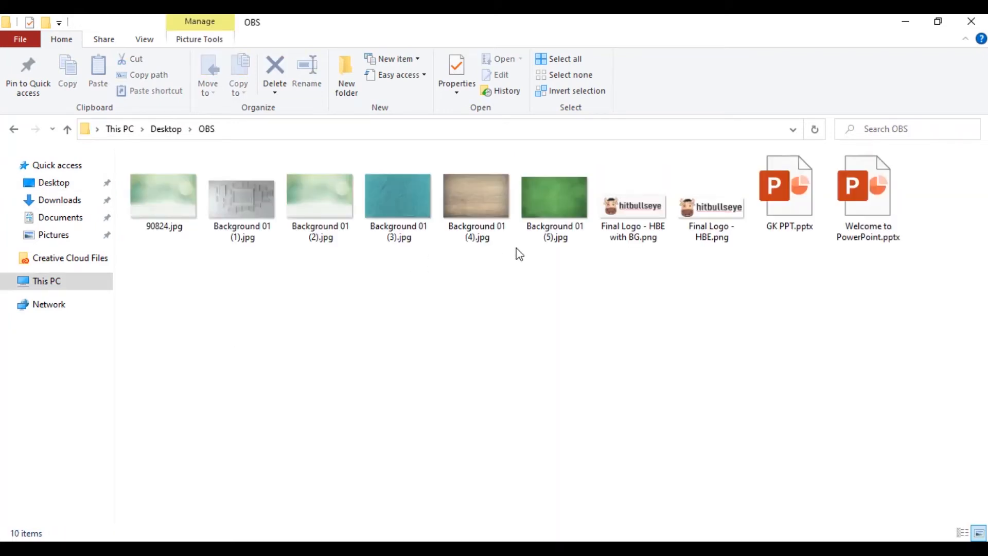
{"action": "left_click", "coordinate": [795, 209]}
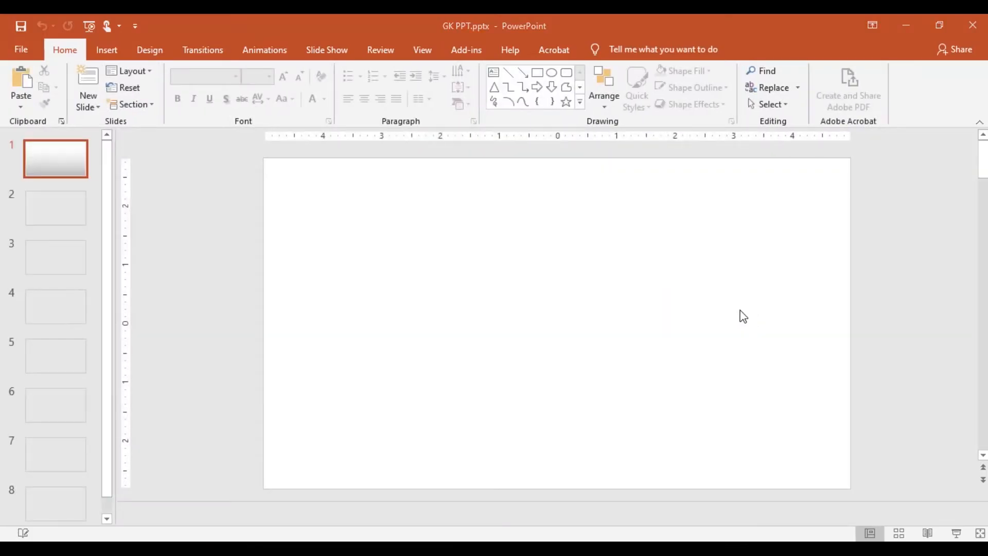
{"action": "left_click", "coordinate": [665, 415]}
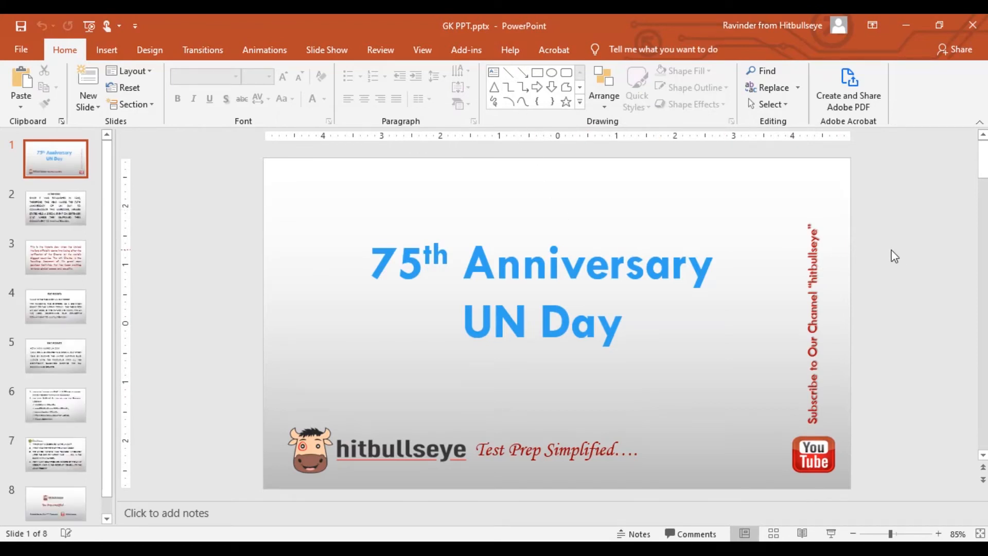
Start the GK PPT.pptx slide show from the first slide and switch back to OBS while it keeps running.
{"action": "key", "text": "F5"}
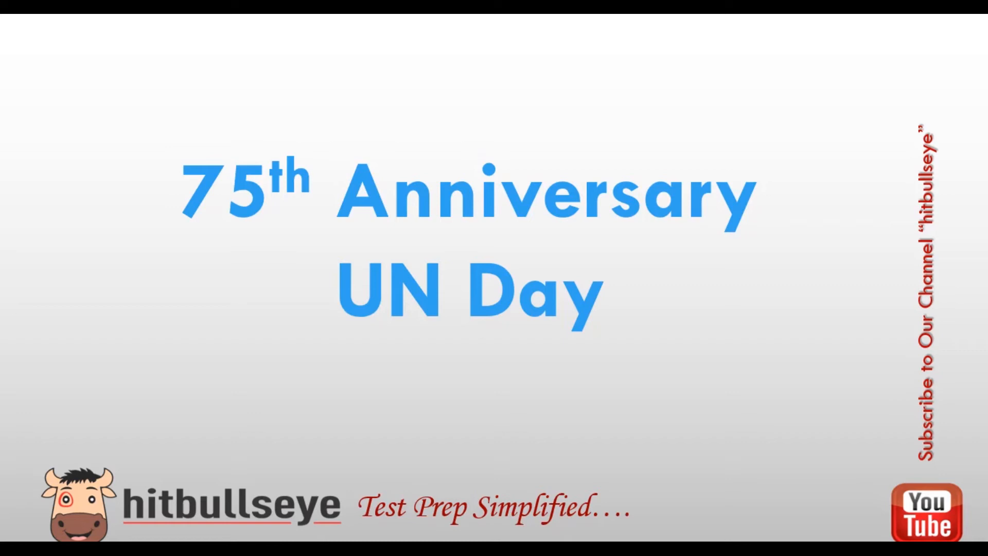
{"action": "key", "text": "alt+Tab"}
{"action": "key", "text": "alt+Tab"}
{"action": "key", "text": "alt+Tab"}
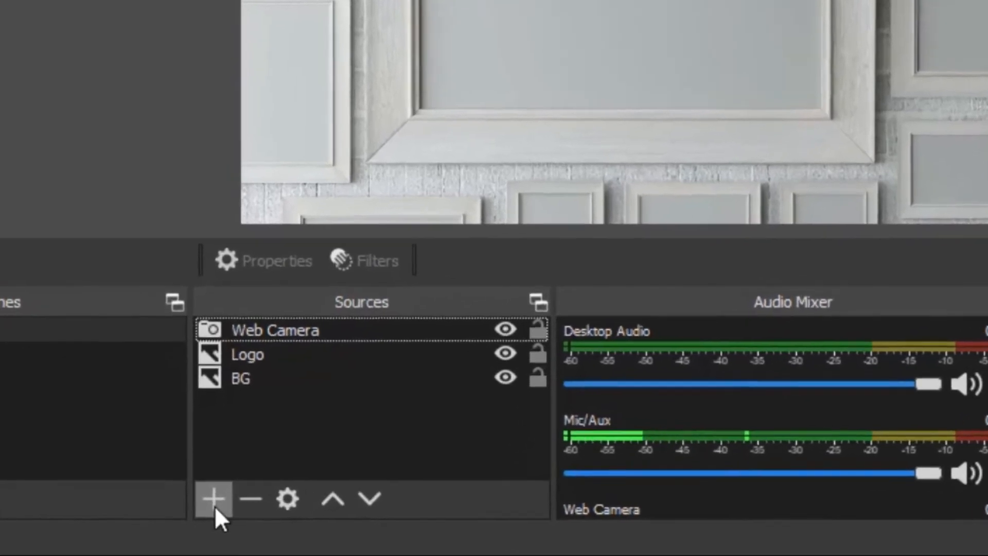
Add a new Window Capture source named PPT to the PPT & Camera scene.
{"action": "left_click", "coordinate": [209, 503]}
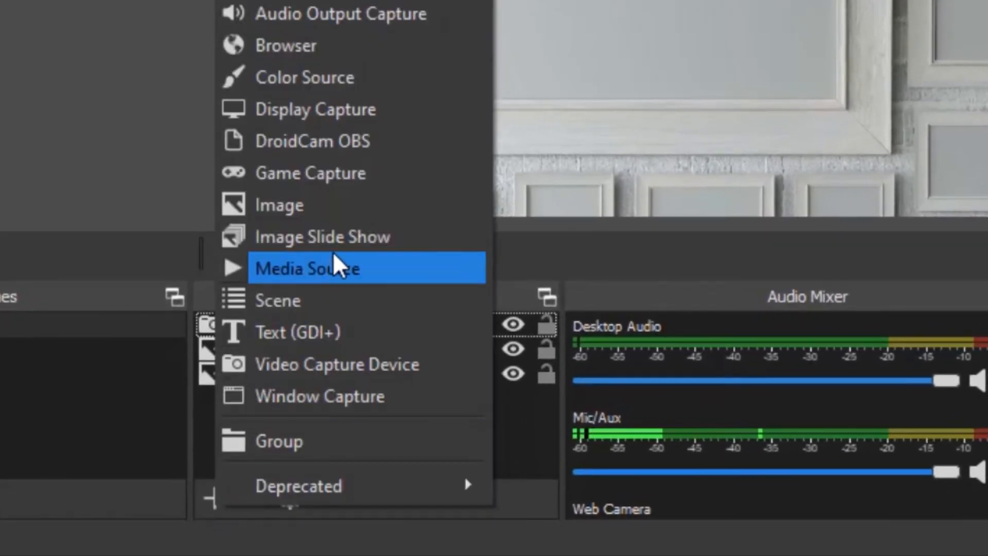
{"action": "left_click", "coordinate": [347, 401]}
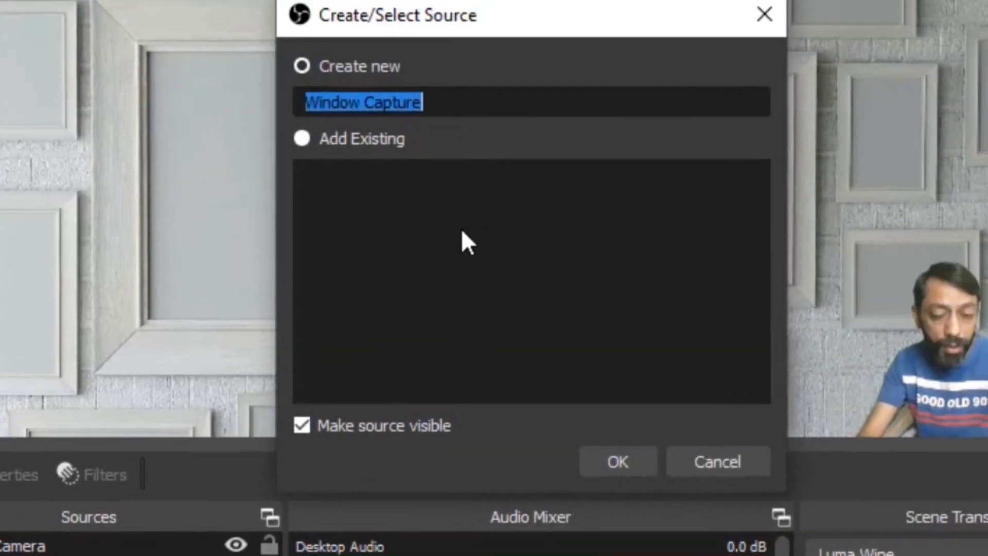
{"action": "type", "text": "PPT"}
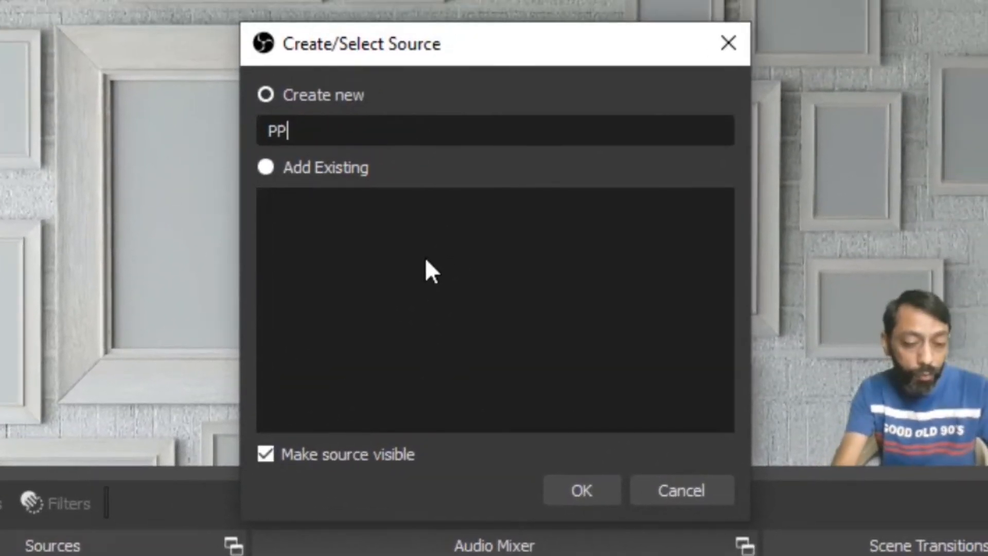
{"action": "left_click", "coordinate": [566, 499]}
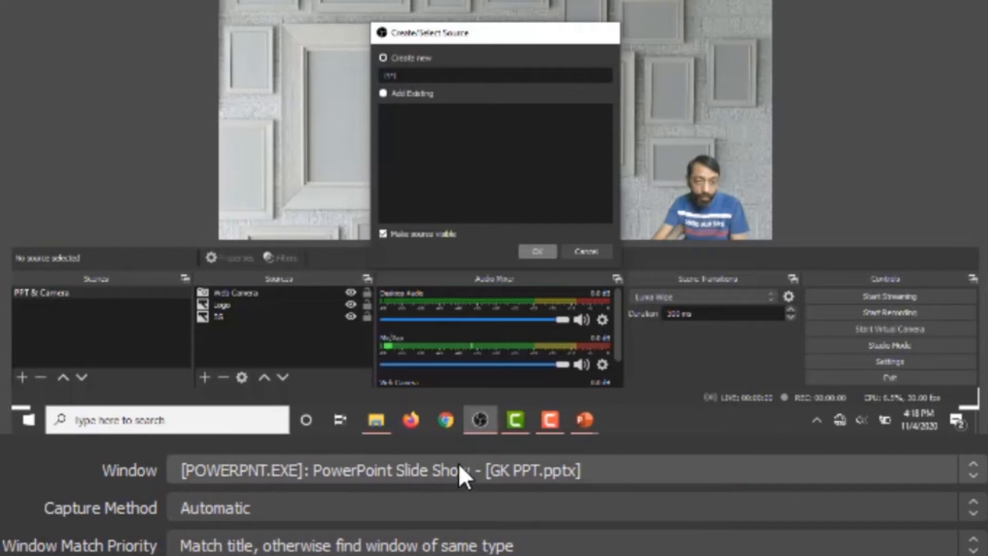
Set the PPT source to capture the PowerPoint Slide Show window of GK PPT.pptx using Windows Graphics Capture (Windows 10 1903 and up).
{"action": "left_click", "coordinate": [460, 467]}
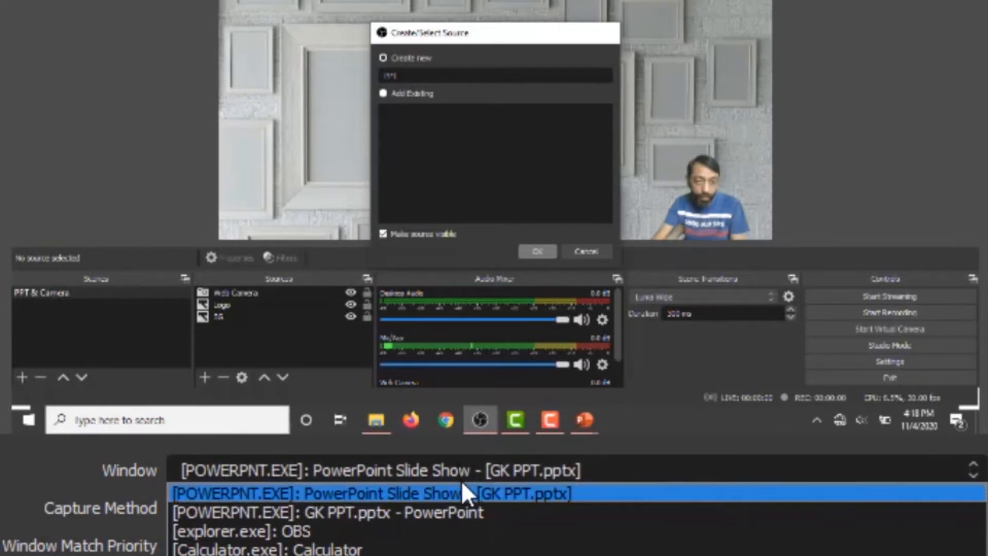
{"action": "left_click", "coordinate": [463, 488]}
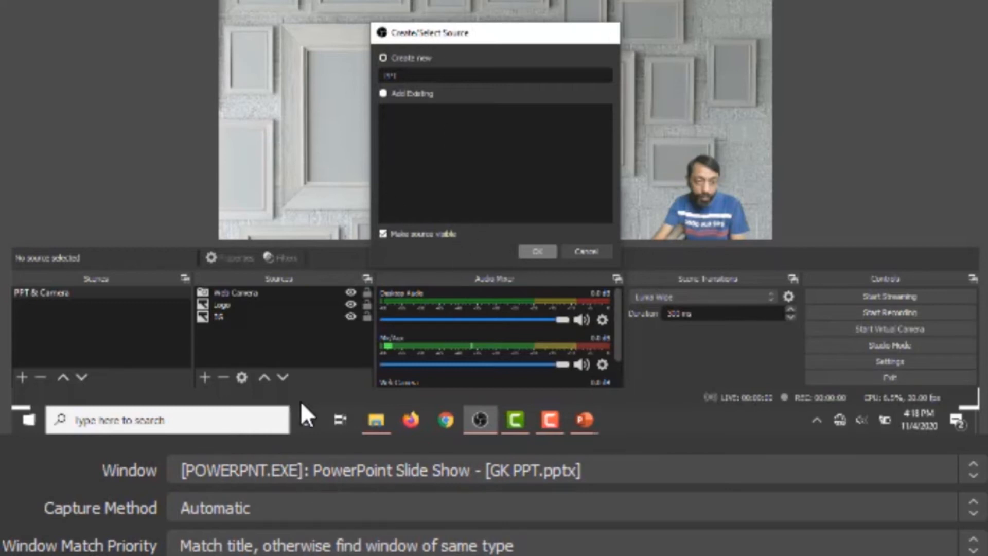
{"action": "left_click", "coordinate": [327, 508]}
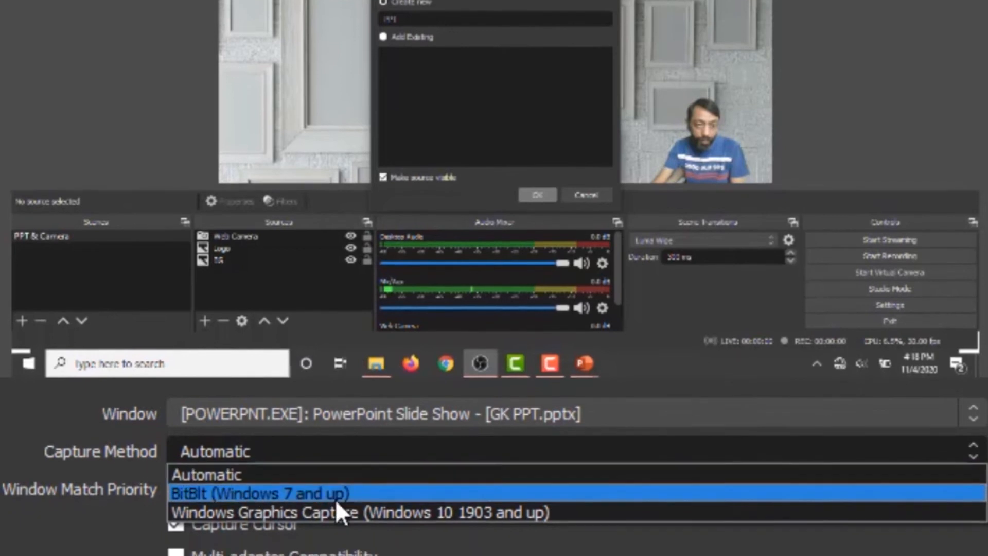
{"action": "left_click", "coordinate": [336, 513]}
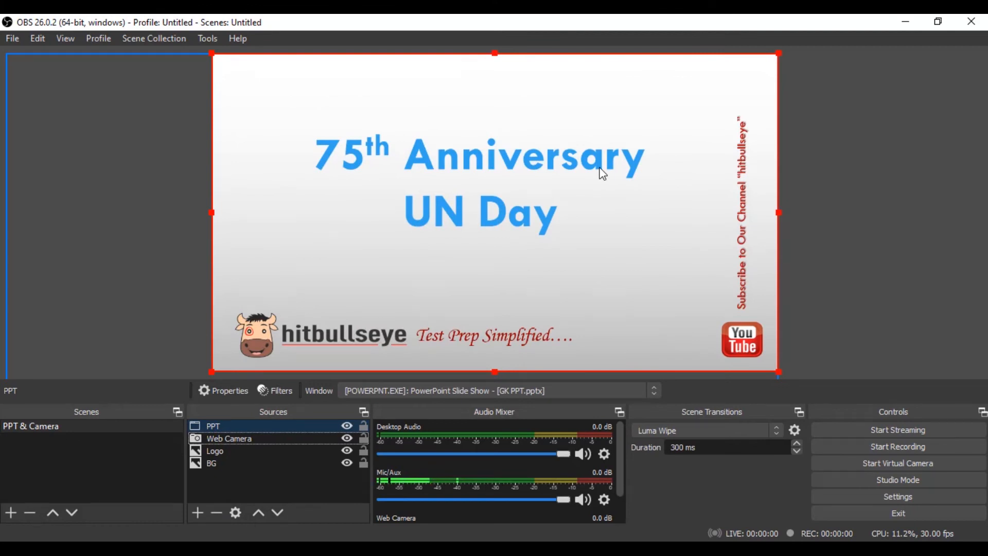
Shrink the PPT source to about two-thirds of the canvas width and place it left of the camera image, below the logo.
{"action": "left_click", "coordinate": [249, 427]}
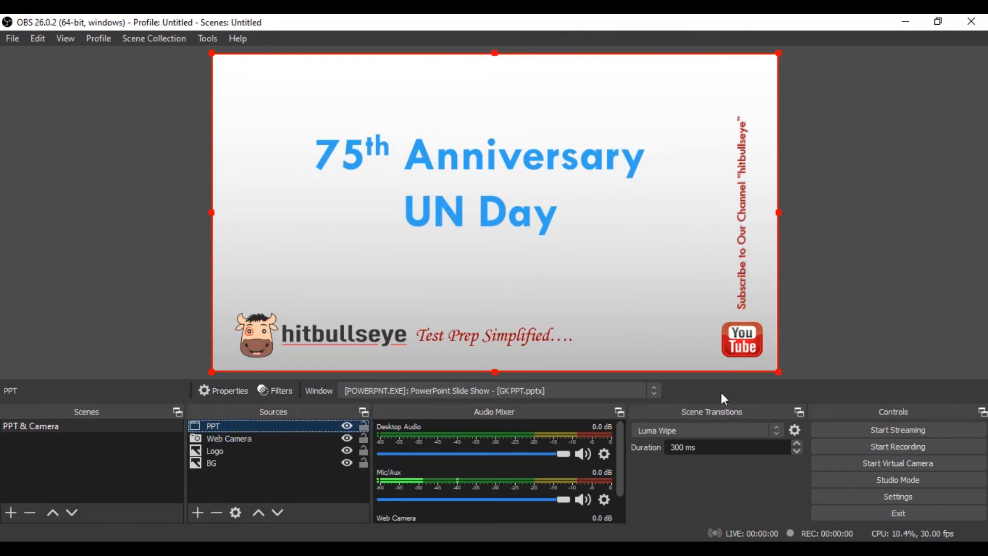
{"action": "left_click_drag", "start_coordinate": [780, 370], "coordinate": [627, 287]}
{"action": "left_click_drag", "start_coordinate": [453, 158], "coordinate": [465, 212]}
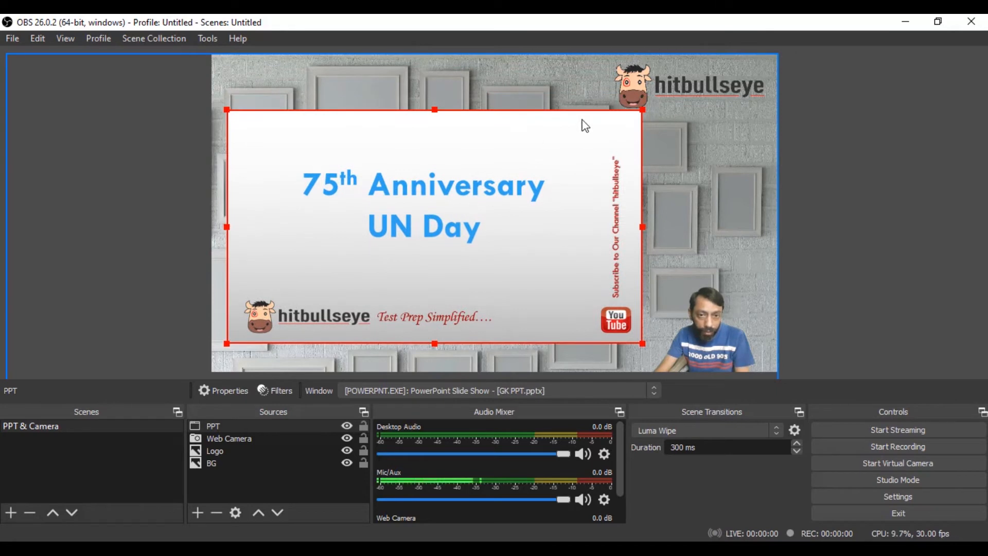
{"action": "left_click_drag", "start_coordinate": [642, 109], "coordinate": [617, 126]}
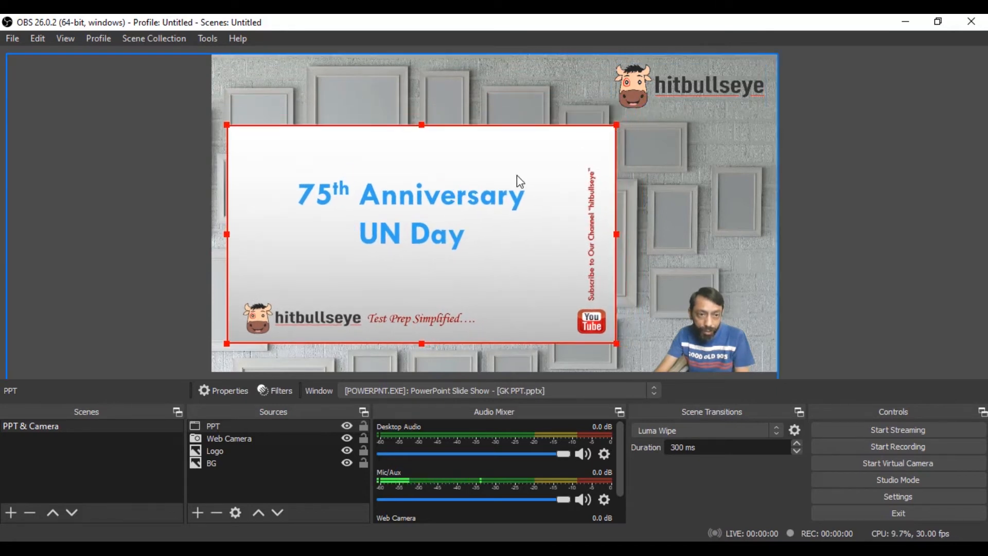
{"action": "left_click_drag", "start_coordinate": [512, 184], "coordinate": [516, 179]}
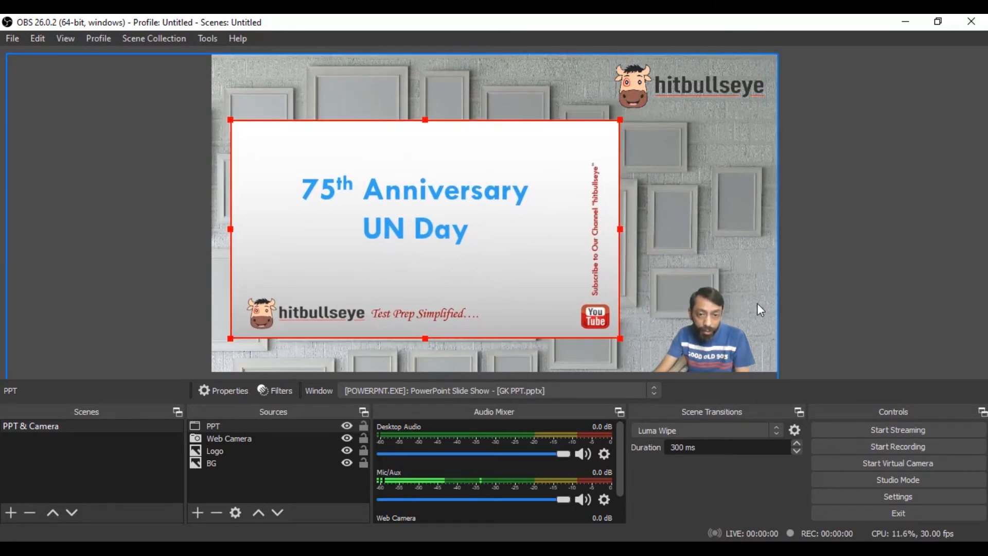
Enlarge the Web Camera source from its upper-left corner and place it above PPT in the source order.
{"action": "left_click", "coordinate": [727, 324]}
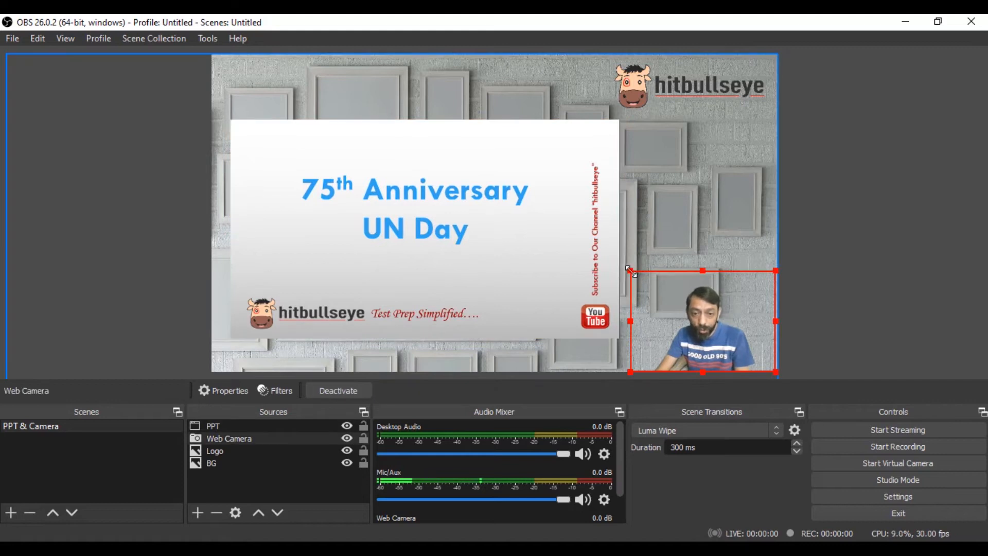
{"action": "left_click_drag", "start_coordinate": [624, 268], "coordinate": [528, 202]}
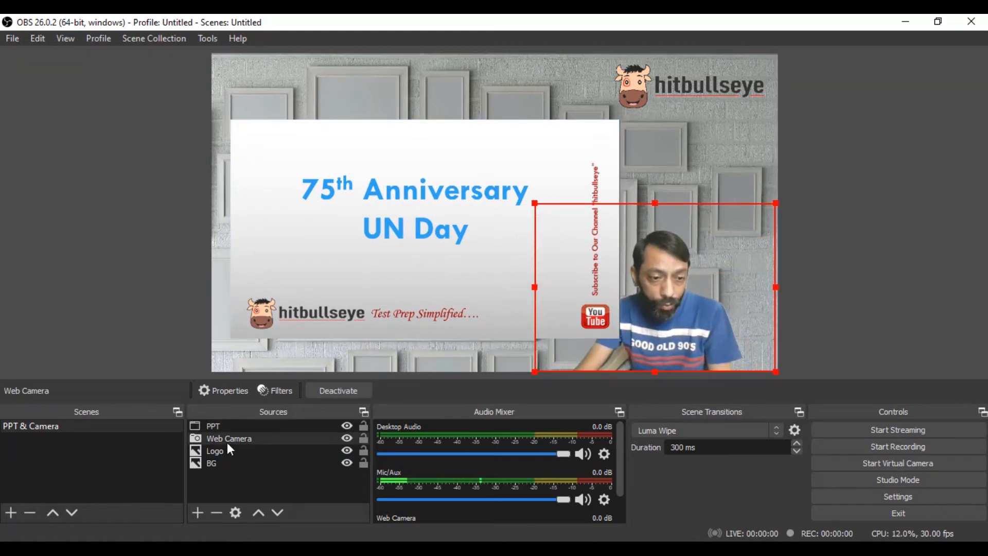
{"action": "left_click_drag", "start_coordinate": [227, 442], "coordinate": [231, 427]}
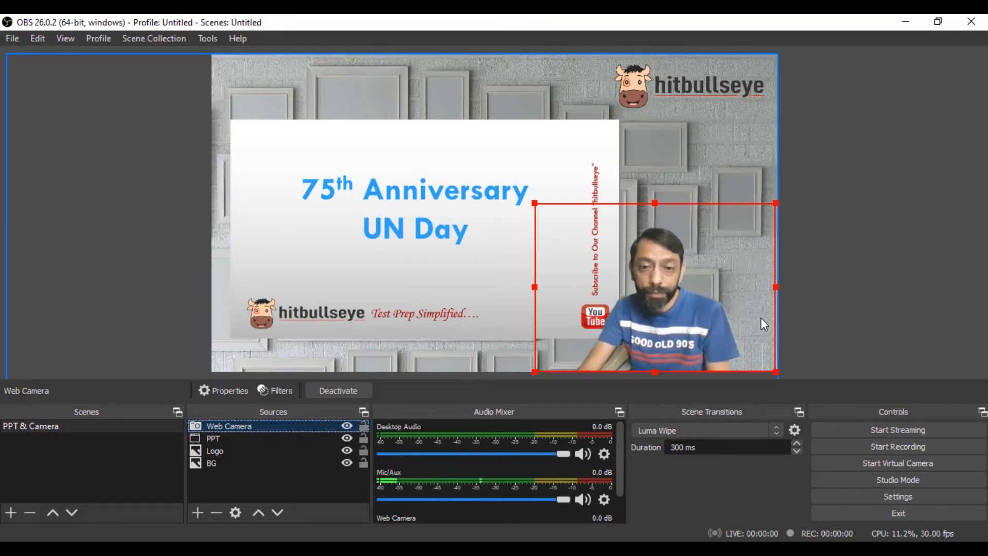
Shift the Web Camera source partly beyond the canvas's right edge, enlarge it slightly from its upper-left corner and deselect it.
{"action": "left_click_drag", "start_coordinate": [726, 326], "coordinate": [762, 327]}
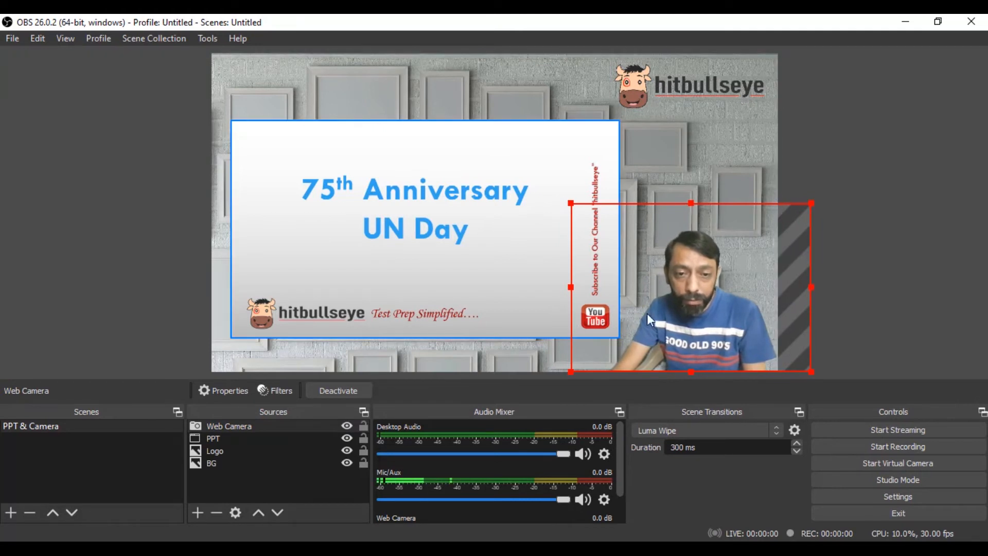
{"action": "left_click_drag", "start_coordinate": [571, 203], "coordinate": [554, 179]}
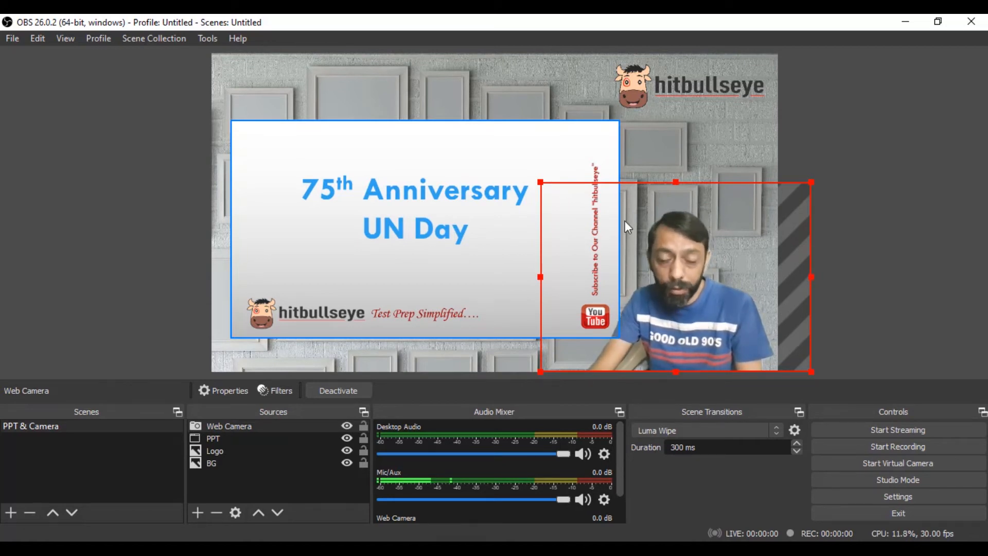
{"action": "left_click", "coordinate": [865, 262]}
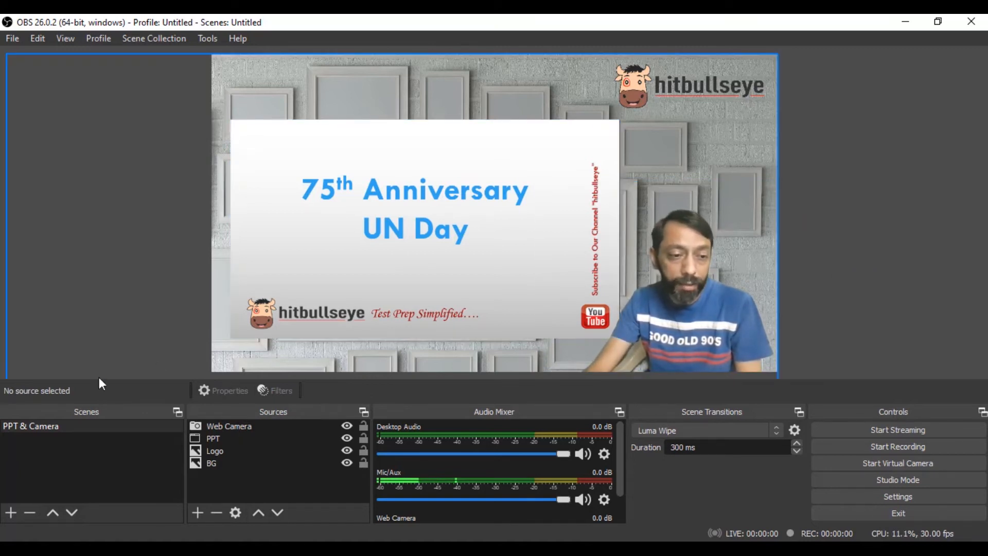
Duplicate the PPT & Camera scene as Camera Only, compare the two scenes and leave Camera Only selected.
{"action": "right_click", "coordinate": [24, 426]}
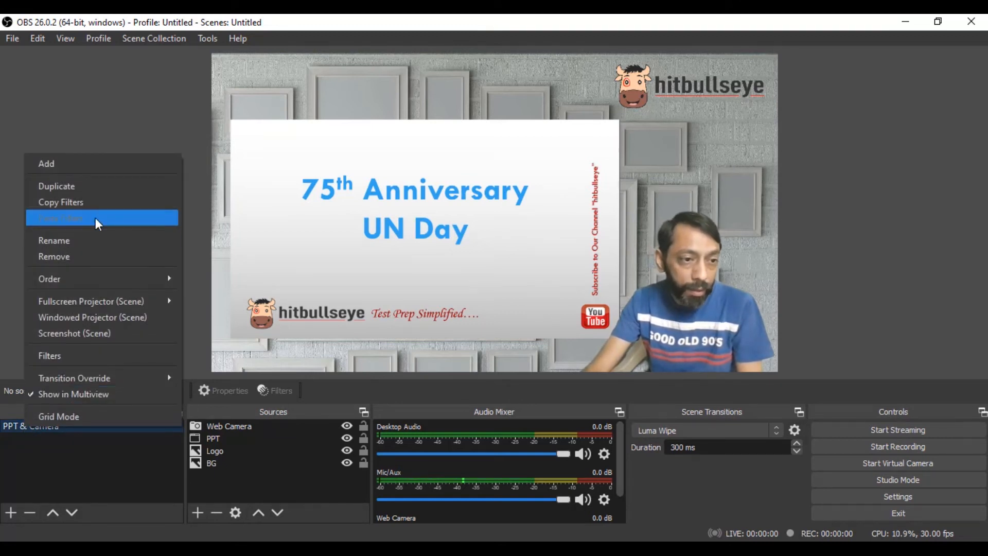
{"action": "left_click", "coordinate": [100, 192]}
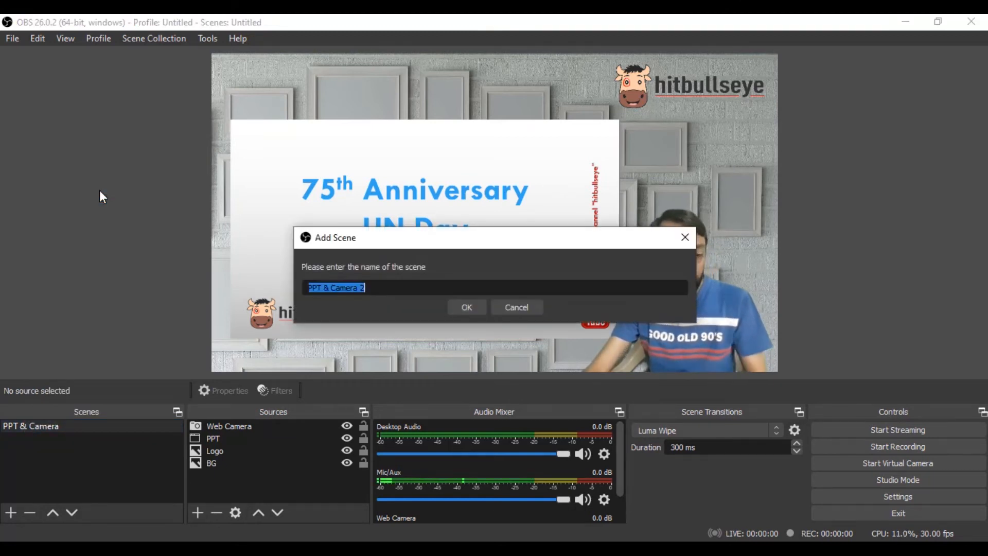
{"action": "type", "text": "Came"}
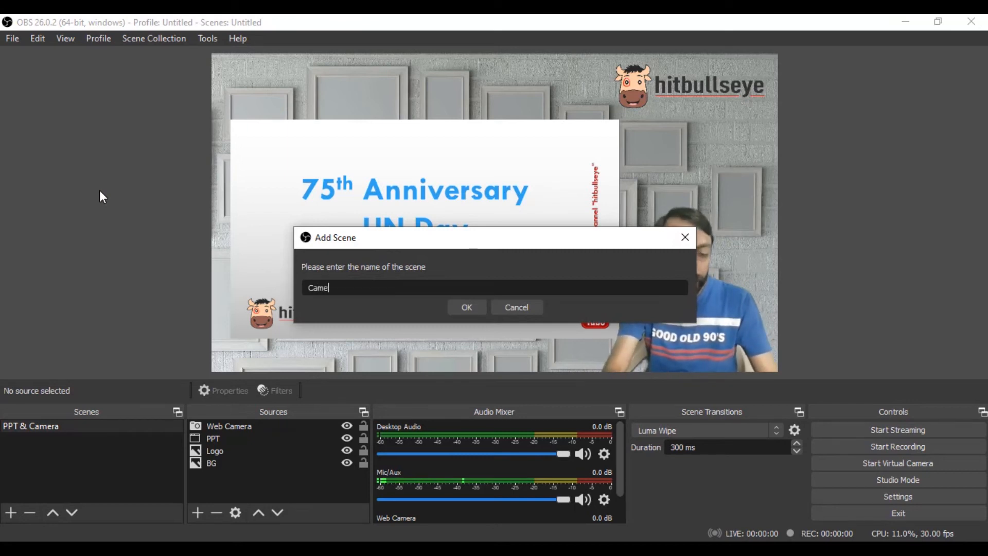
{"action": "type", "text": "ra Only"}
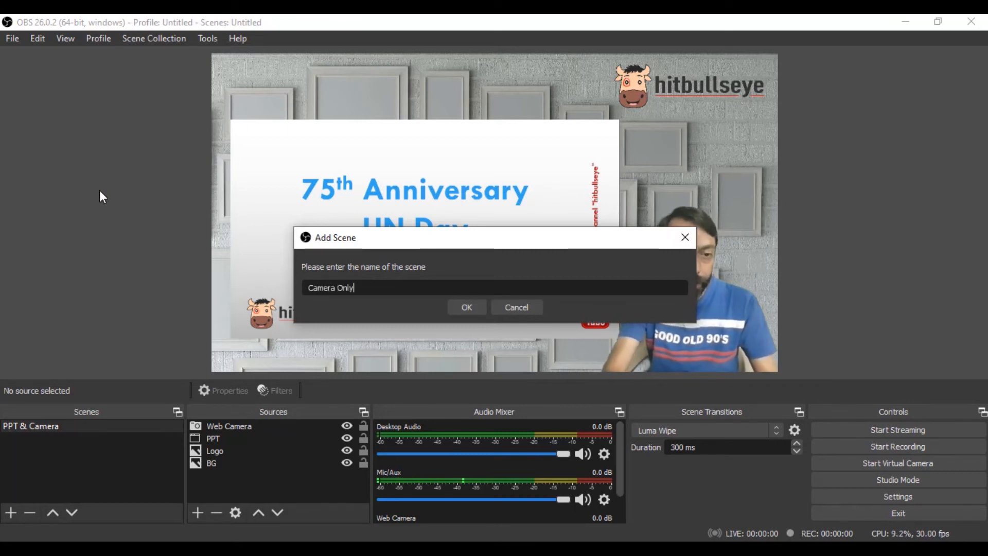
{"action": "left_click", "coordinate": [474, 310]}
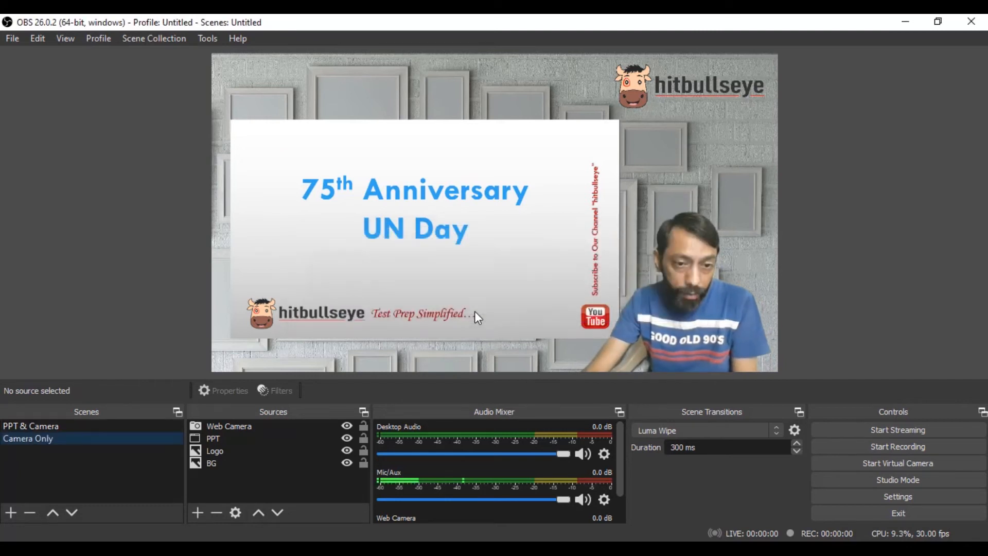
{"action": "left_click", "coordinate": [87, 427]}
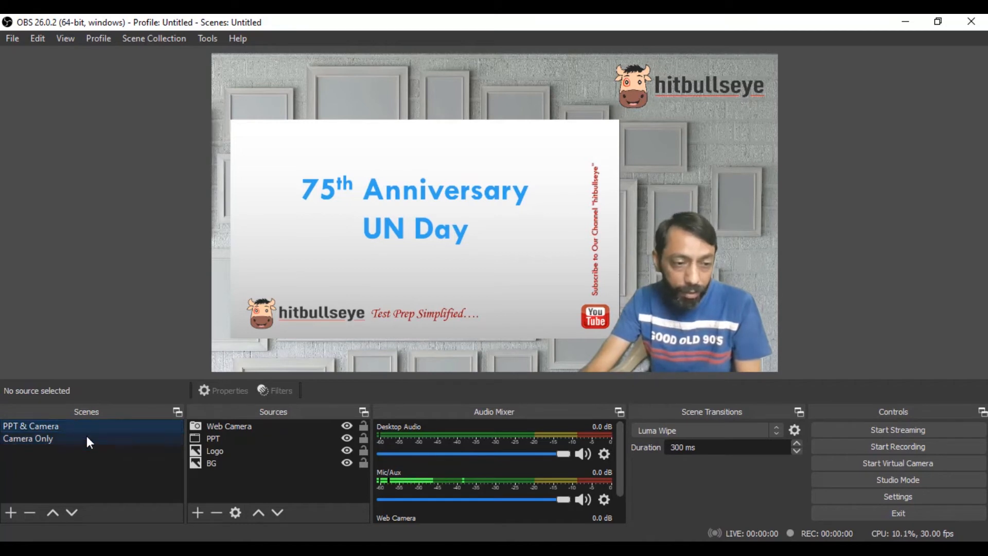
{"action": "left_click", "coordinate": [87, 438]}
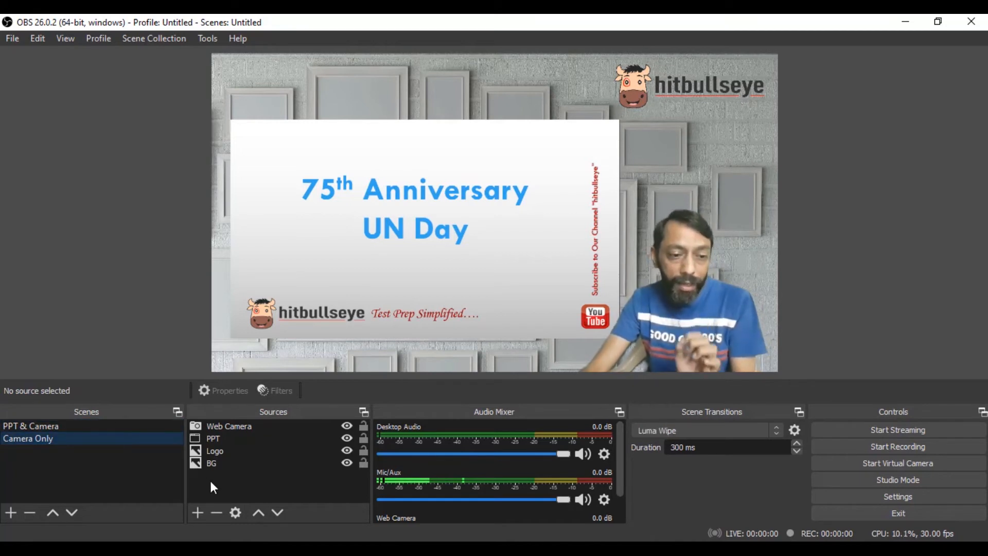
Remove the PPT source from the Camera Only scene.
{"action": "left_click", "coordinate": [223, 442]}
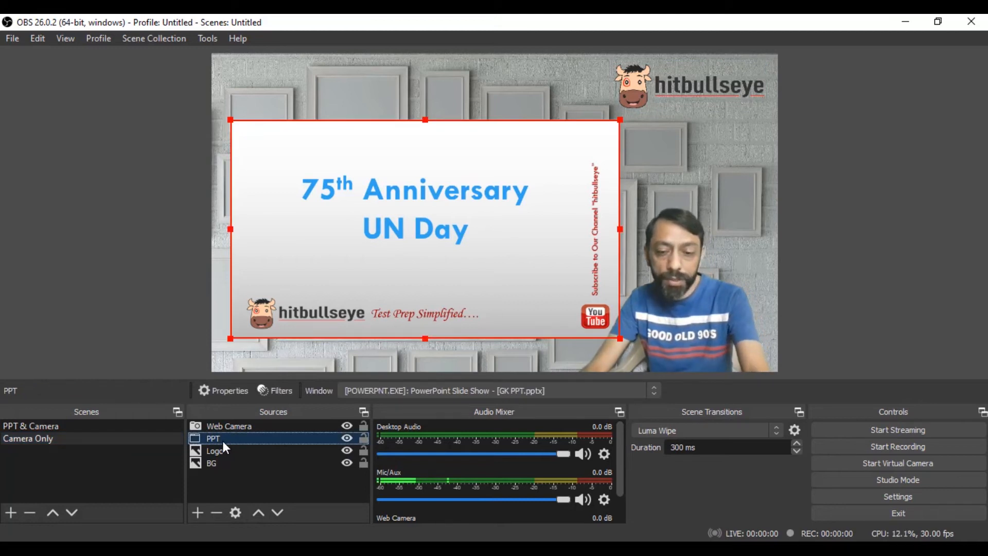
{"action": "key", "text": "alt+Tab"}
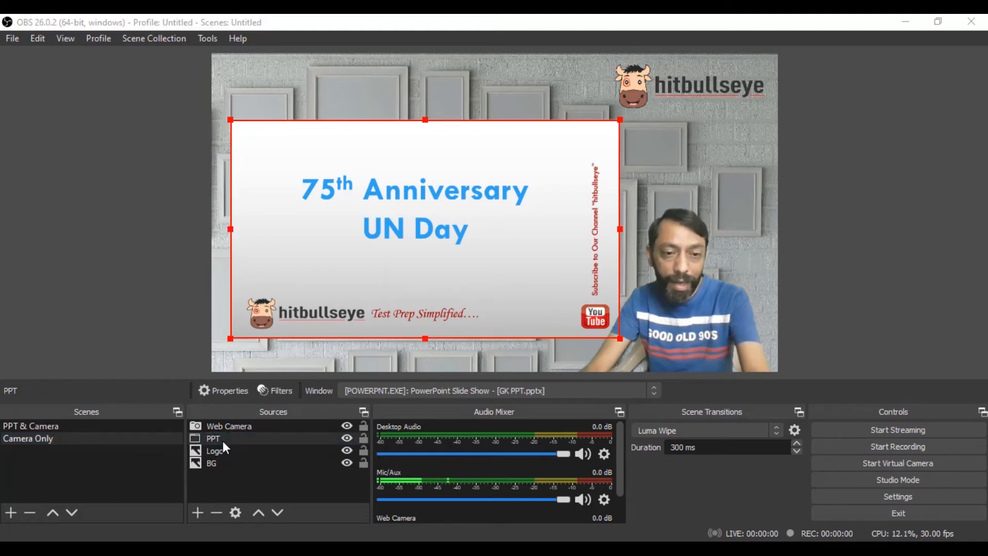
{"action": "key", "text": "Delete"}
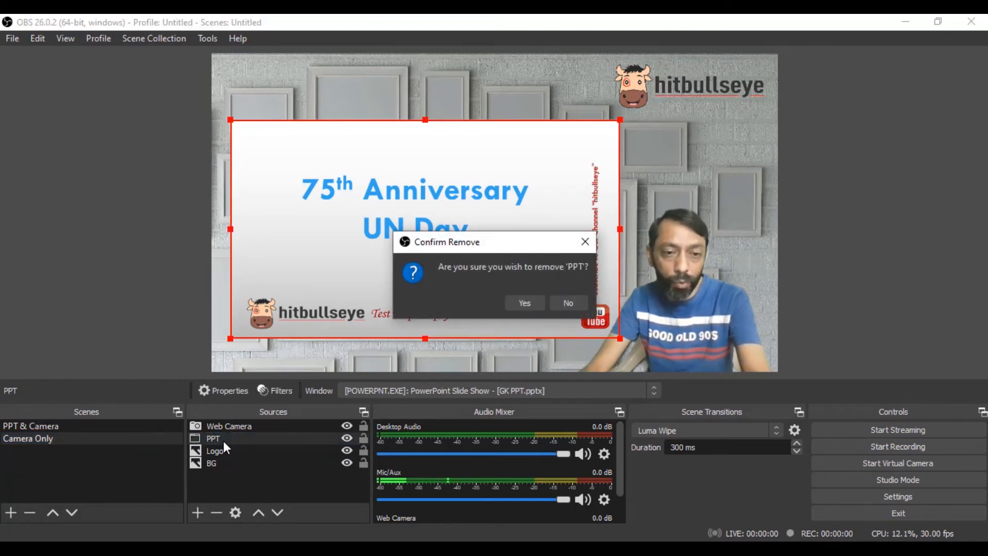
{"action": "left_click", "coordinate": [525, 303]}
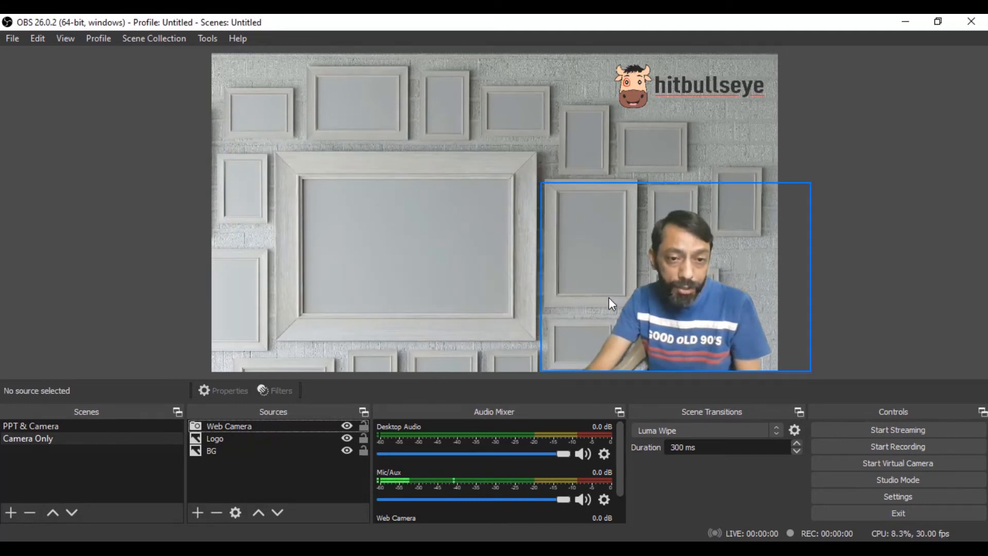
Move the Web Camera source partly past the canvas's left edge, enlarge it to the full canvas height and deselect it.
{"action": "left_click_drag", "start_coordinate": [677, 299], "coordinate": [379, 299]}
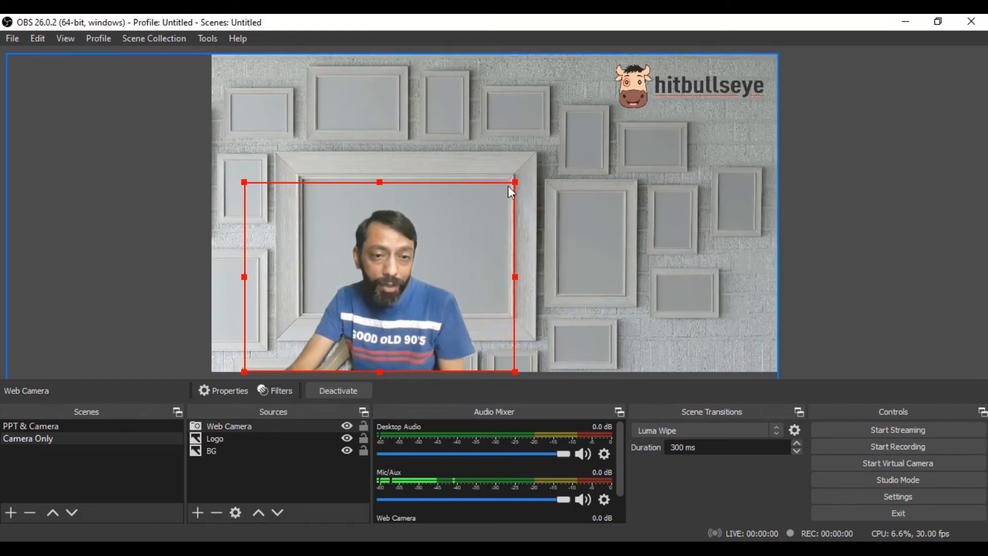
{"action": "left_click_drag", "start_coordinate": [510, 186], "coordinate": [611, 116]}
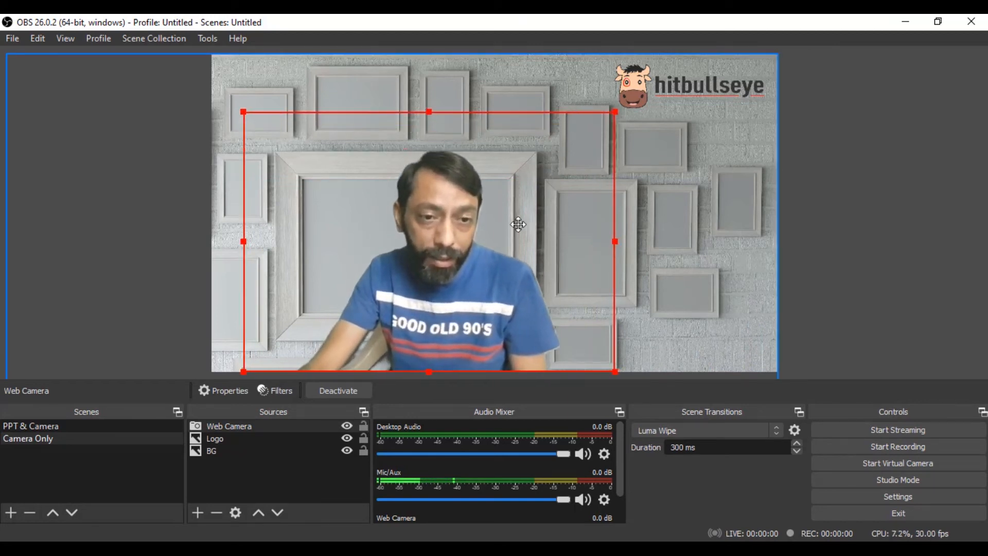
{"action": "left_click_drag", "start_coordinate": [519, 224], "coordinate": [471, 224]}
{"action": "left_click_drag", "start_coordinate": [570, 110], "coordinate": [616, 73]}
{"action": "left_click_drag", "start_coordinate": [512, 214], "coordinate": [490, 214]}
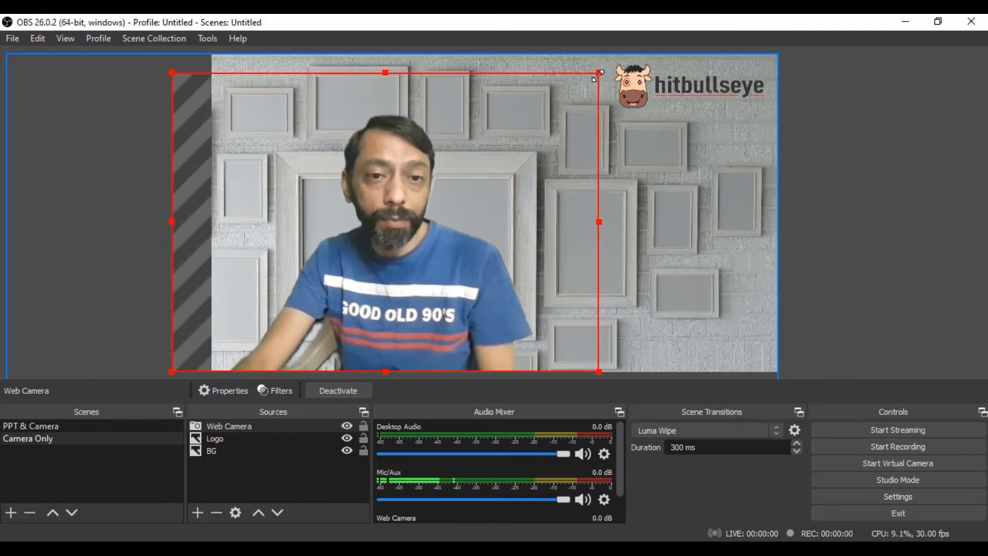
{"action": "left_click_drag", "start_coordinate": [599, 73], "coordinate": [608, 62]}
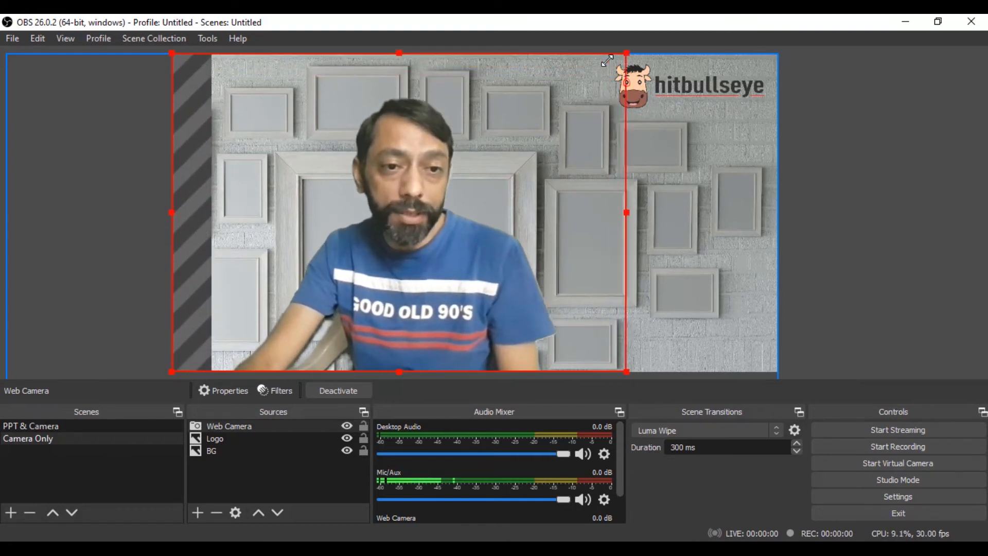
{"action": "left_click", "coordinate": [817, 257]}
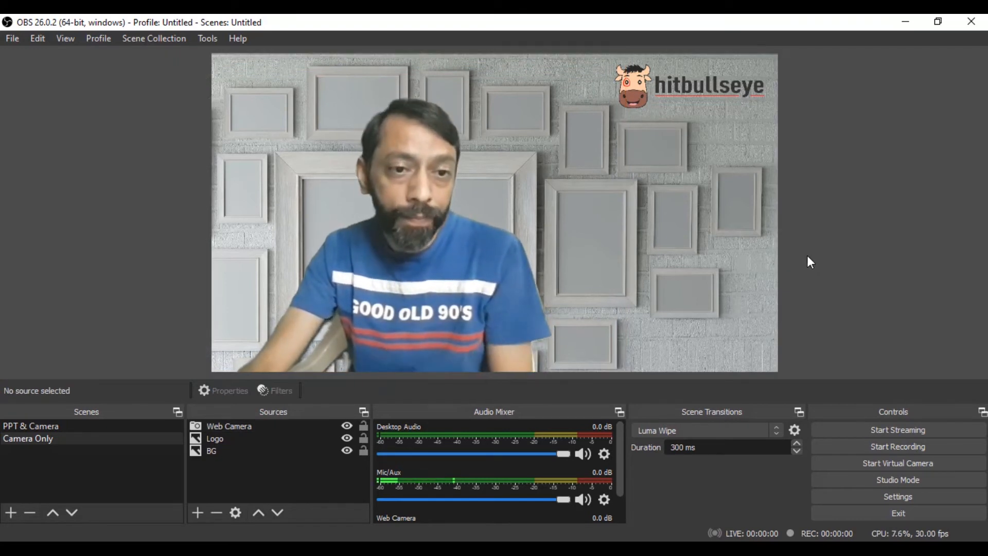
Duplicate the PPT & Camera scene as PPT Only.
{"action": "left_click", "coordinate": [49, 430]}
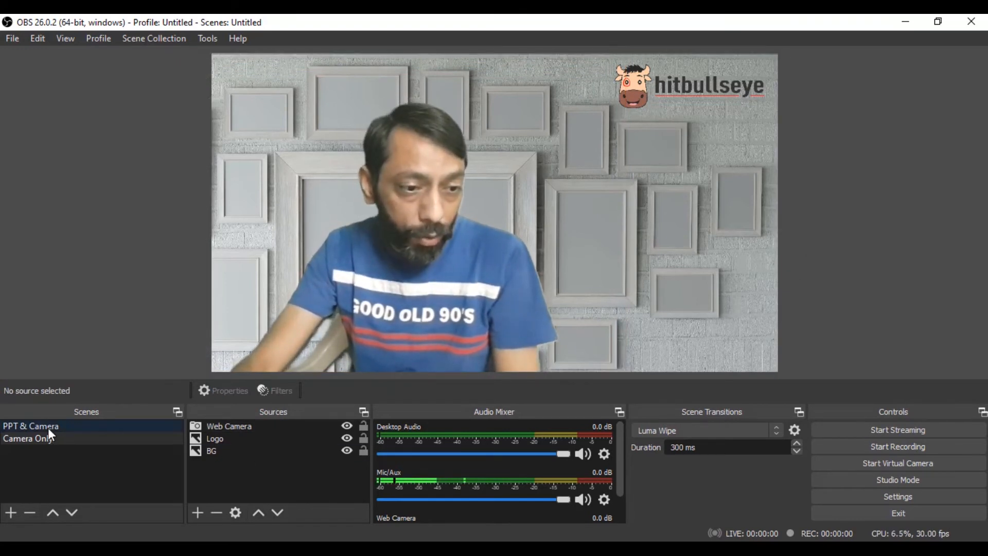
{"action": "right_click", "coordinate": [47, 427]}
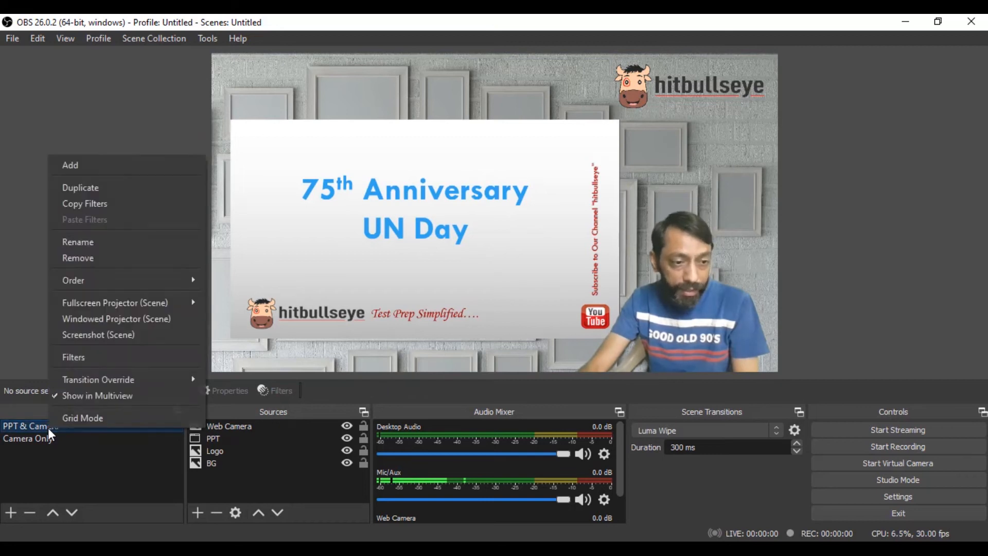
{"action": "left_click", "coordinate": [130, 183]}
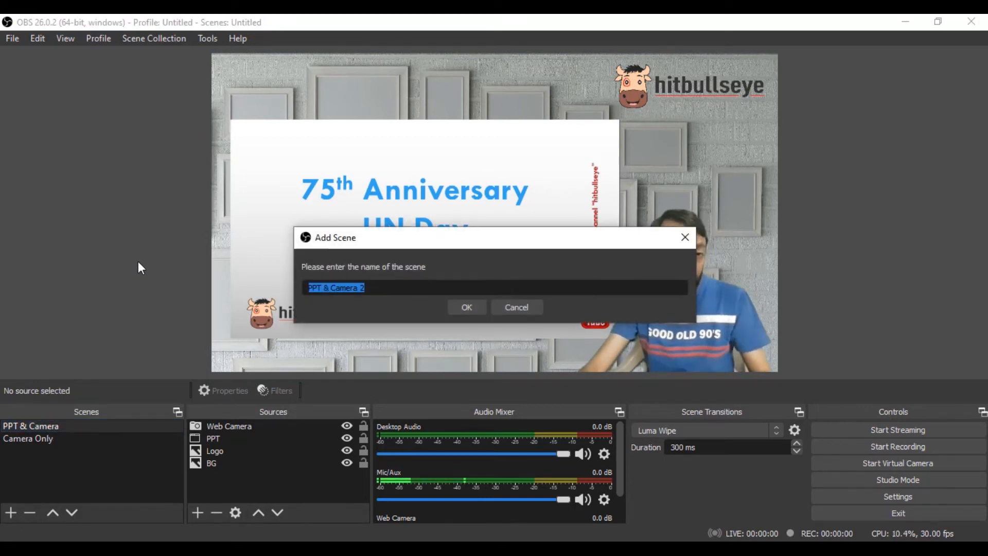
{"action": "type", "text": "PPT Only"}
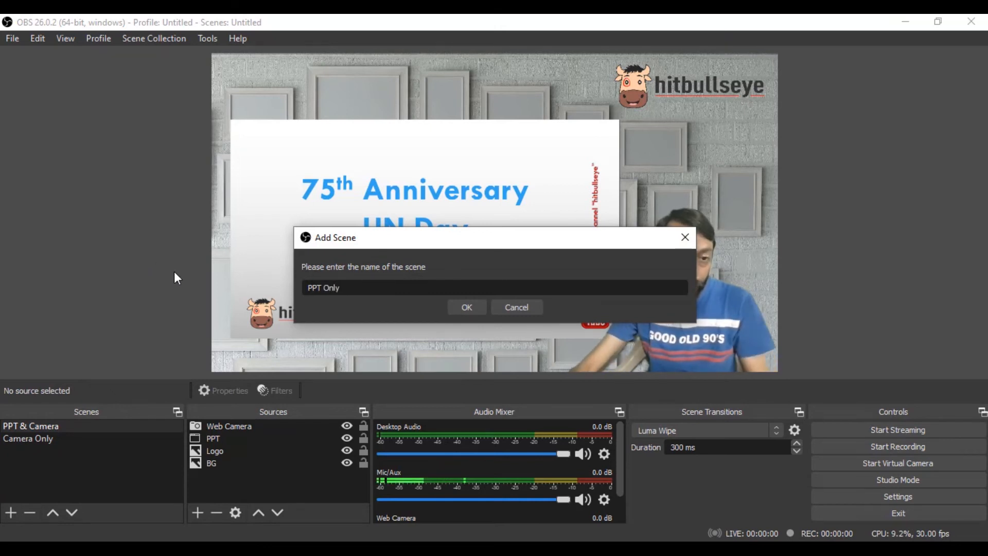
{"action": "left_click", "coordinate": [467, 310]}
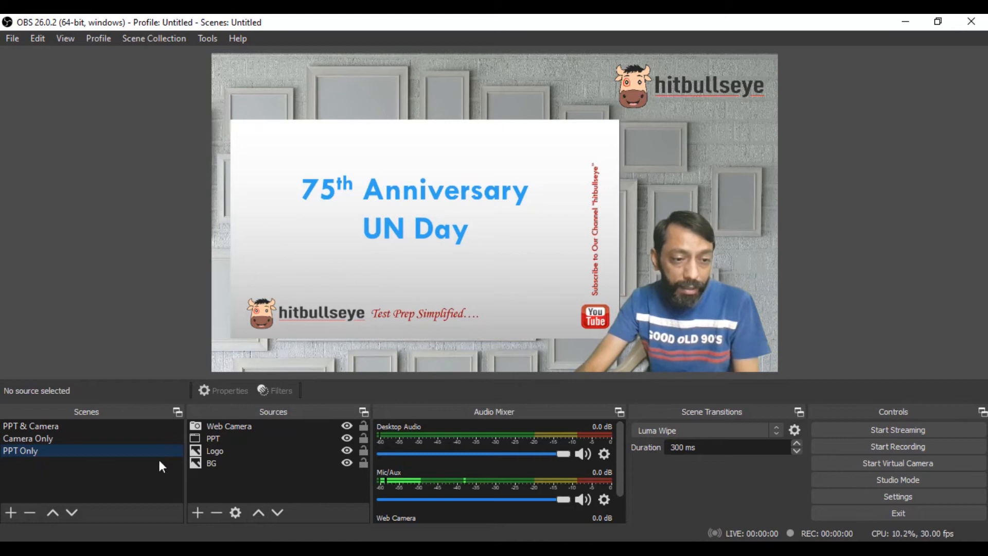
Remove the Web Camera source from the PPT Only scene.
{"action": "left_click", "coordinate": [216, 427]}
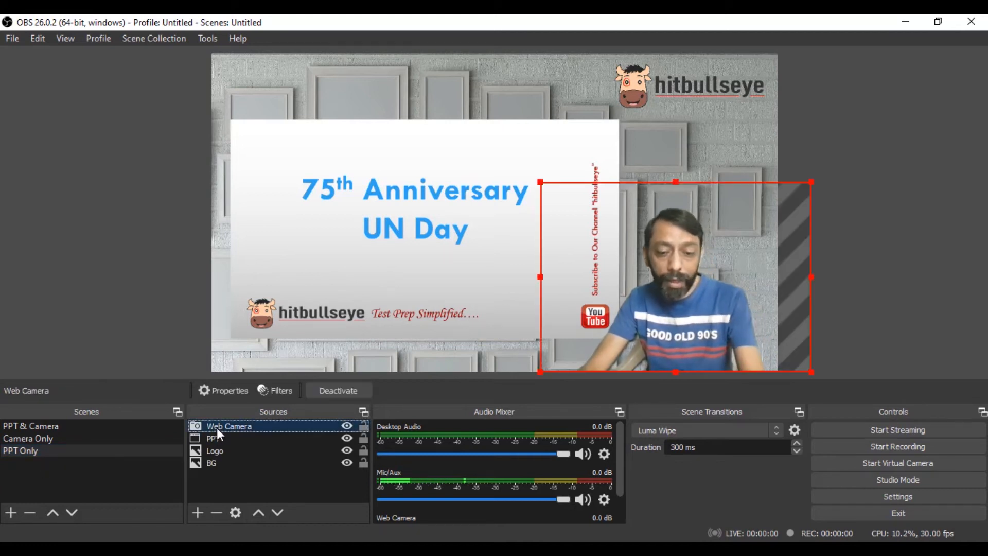
{"action": "key", "text": "Delete"}
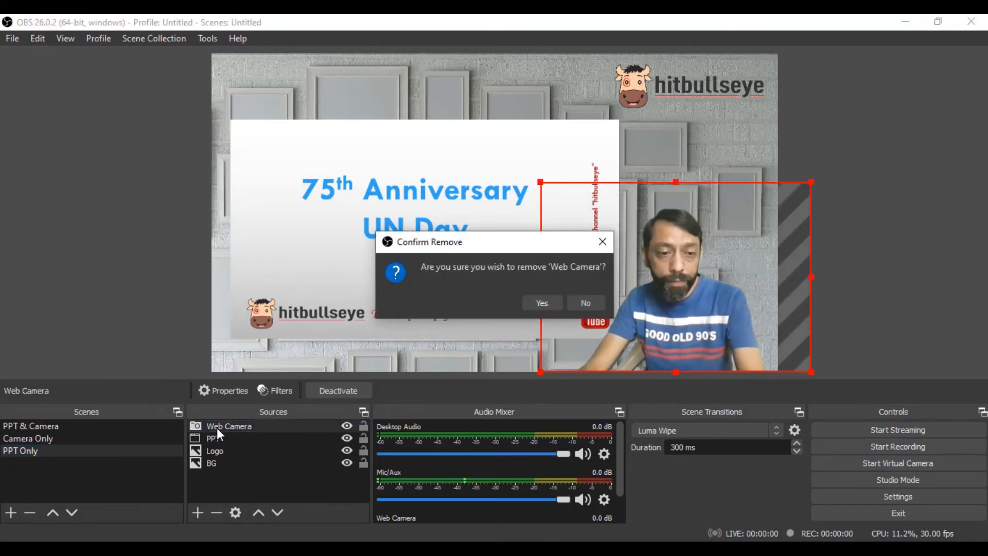
{"action": "left_click", "coordinate": [535, 300]}
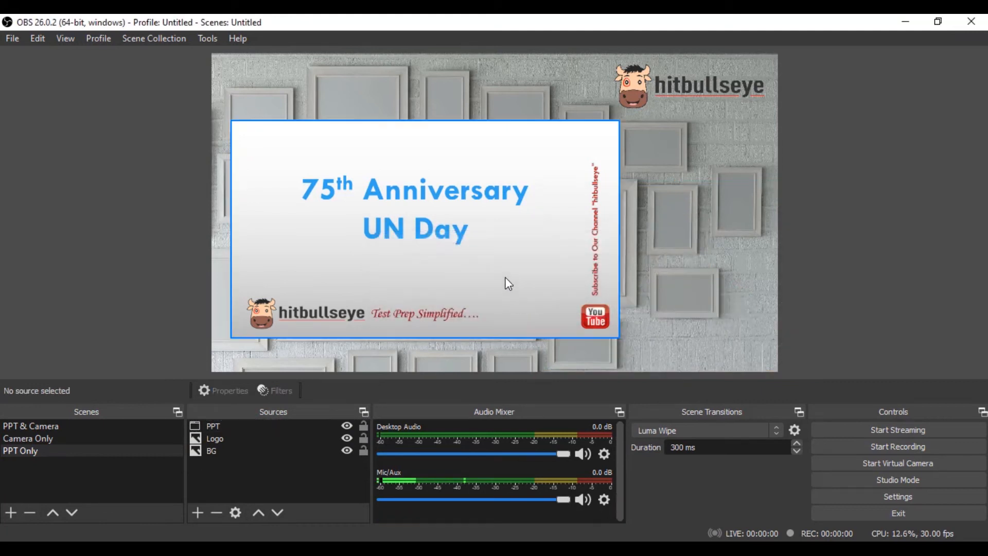
Enlarge the PPT source to about four-fifths of the canvas width, position it near the centre just below the logo and deselect it.
{"action": "left_click", "coordinate": [509, 283]}
{"action": "left_click_drag", "start_coordinate": [618, 340], "coordinate": [654, 366]}
{"action": "left_click_drag", "start_coordinate": [505, 238], "coordinate": [530, 221]}
{"action": "key", "text": "Down"}
{"action": "key", "text": "Down"}
{"action": "key", "text": "Down"}
{"action": "key", "text": "Down"}
{"action": "key", "text": "Down"}
{"action": "key", "text": "Right"}
{"action": "key", "text": "Right"}
{"action": "key", "text": "Right"}
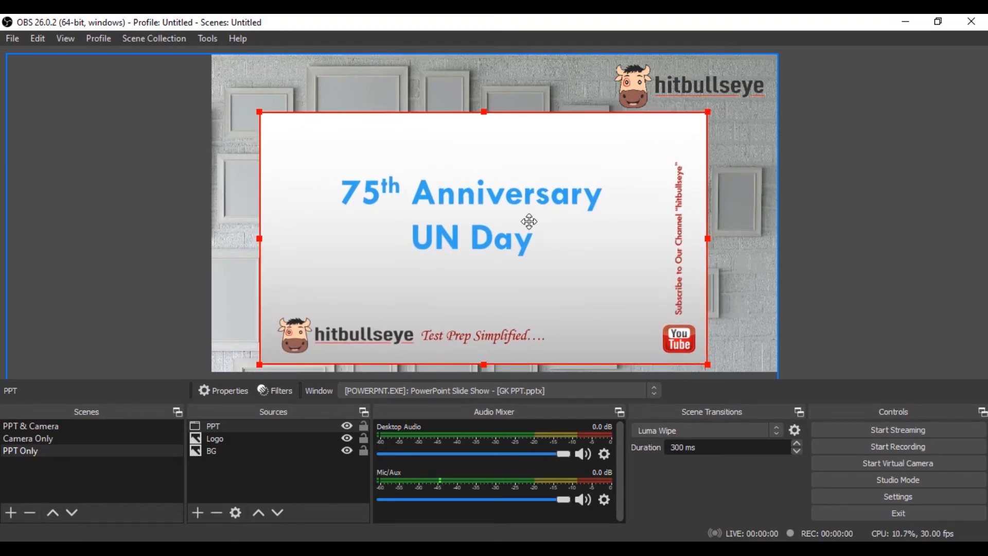
{"action": "left_click", "coordinate": [858, 241]}
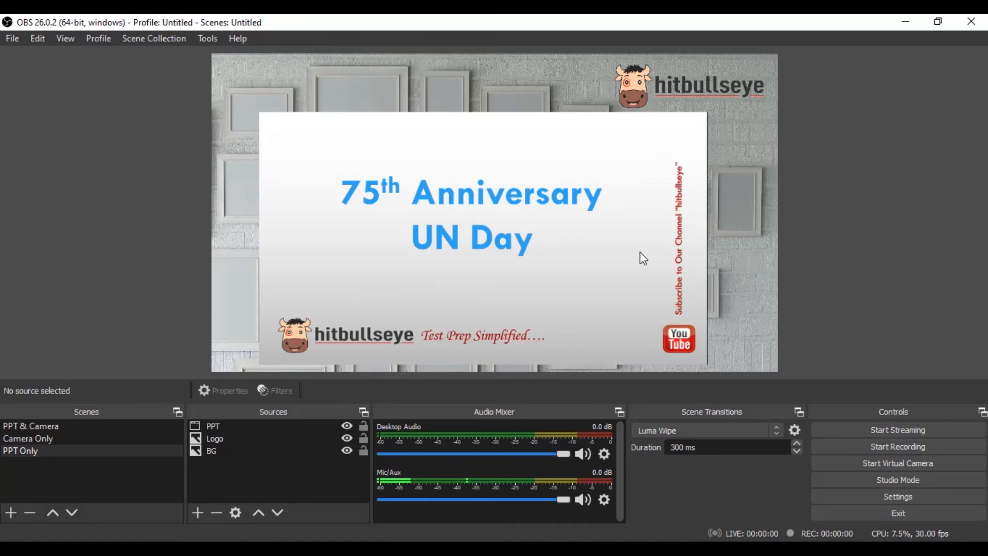
Enlarge the PPT source slightly from its right edge and deselect it.
{"action": "left_click", "coordinate": [623, 258]}
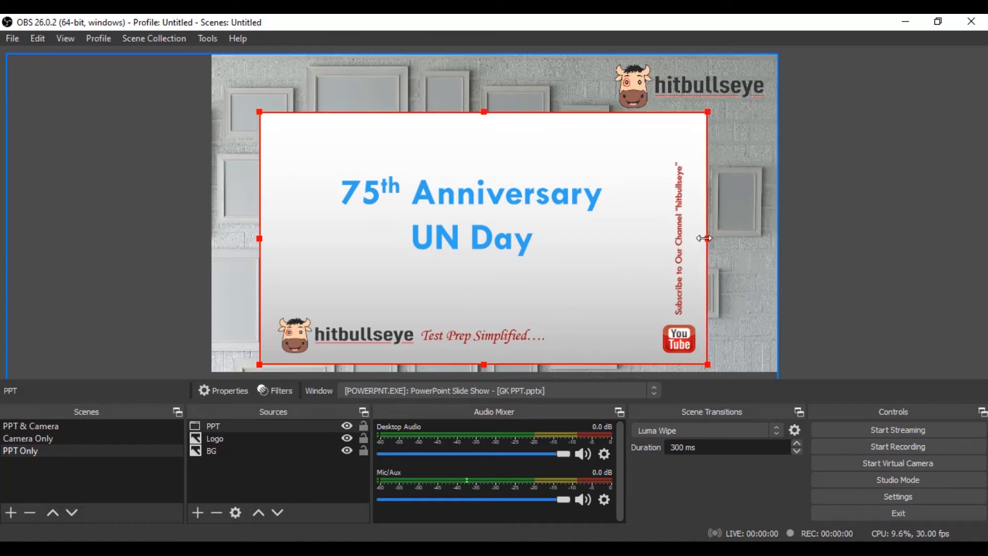
{"action": "left_click_drag", "start_coordinate": [706, 238], "coordinate": [714, 239]}
{"action": "left_click", "coordinate": [842, 239]}
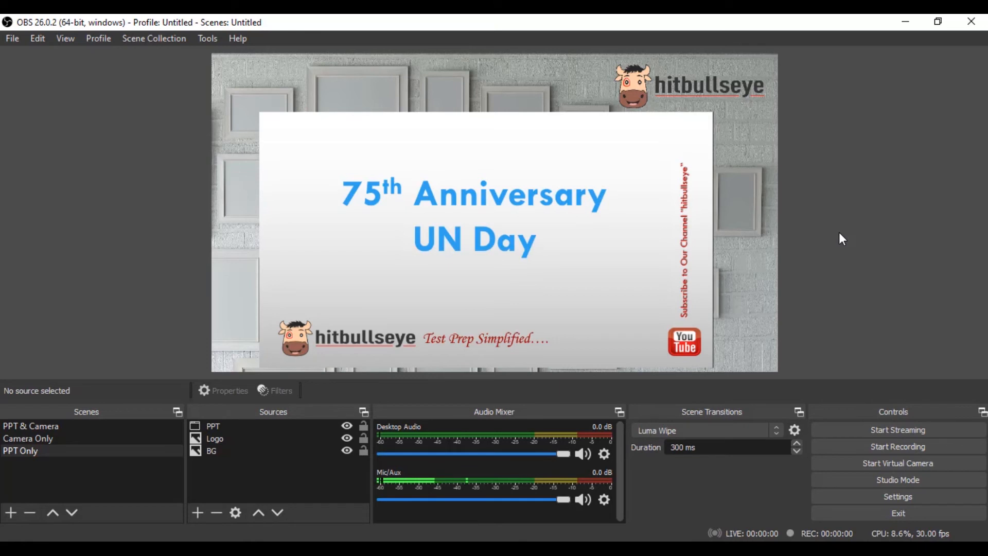
Start recording with the Camera Only scene active and change the recorded scene to PPT & Camera.
{"action": "left_click", "coordinate": [79, 439]}
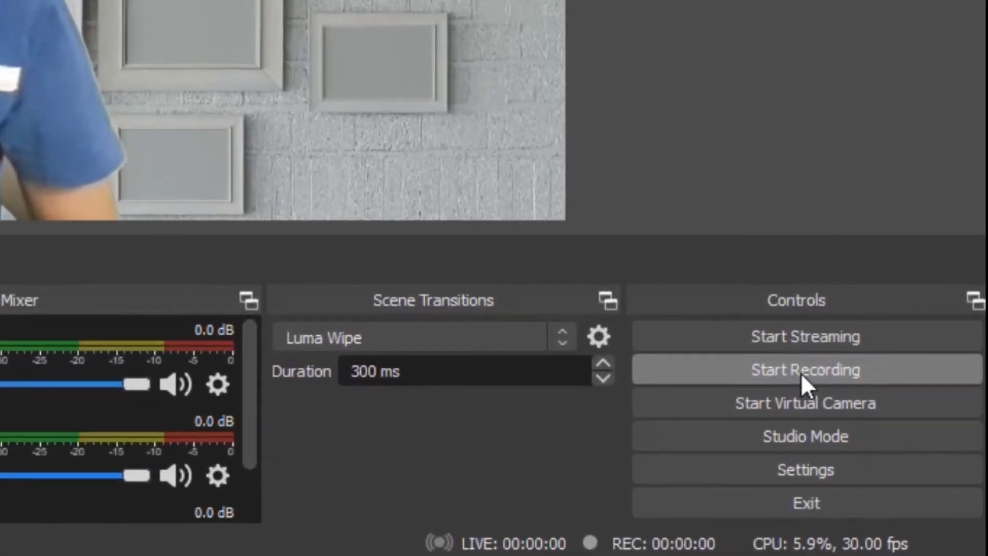
{"action": "left_click", "coordinate": [801, 372]}
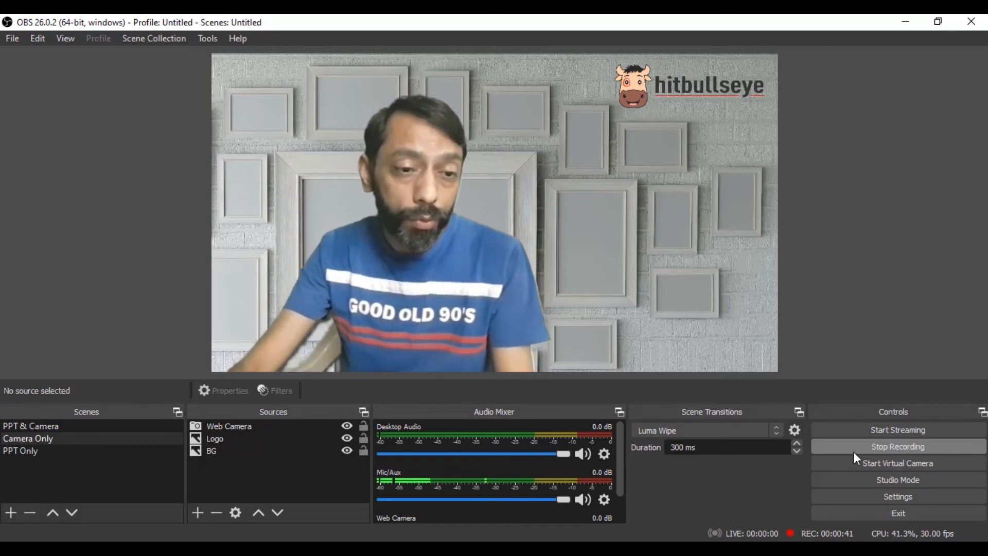
{"action": "left_click", "coordinate": [66, 427]}
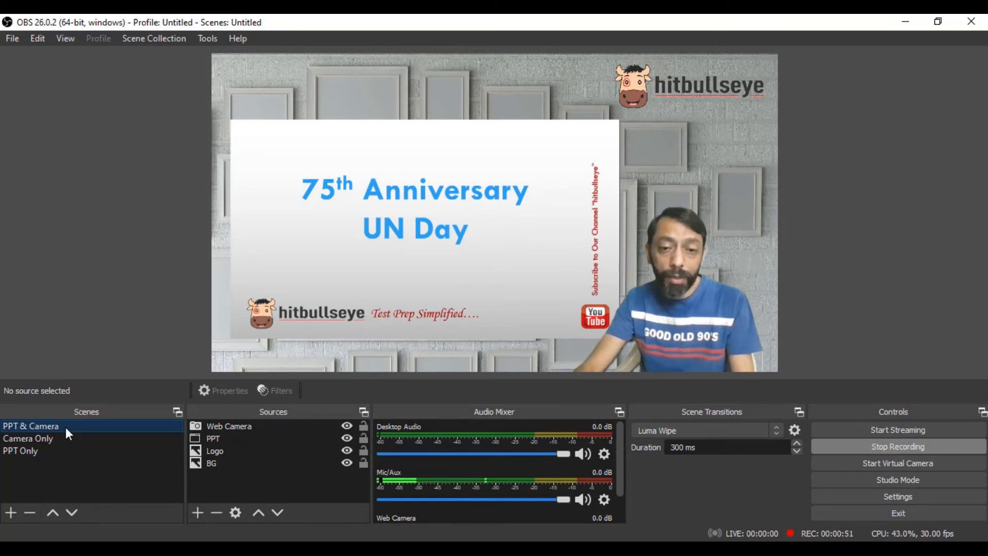
Switch to the PowerPoint slide show, underline "How India marks UN Day:" on the Key Points slide and draw crossing strokes beside it in red pen.
{"action": "key", "text": "alt+Tab"}
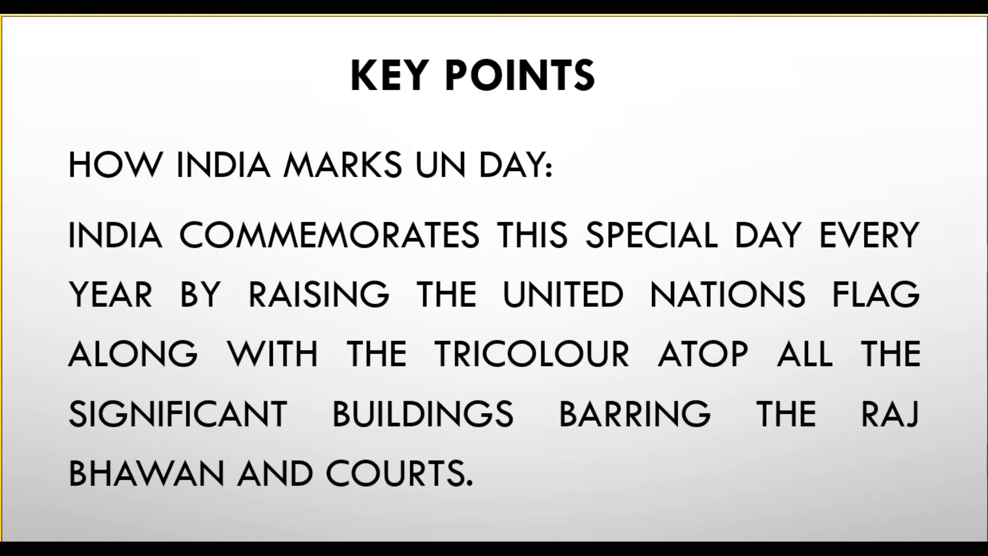
{"action": "left_click", "coordinate": [76, 530]}
{"action": "left_click", "coordinate": [74, 441]}
{"action": "left_click_drag", "start_coordinate": [75, 197], "coordinate": [536, 184]}
{"action": "left_click_drag", "start_coordinate": [641, 127], "coordinate": [638, 168]}
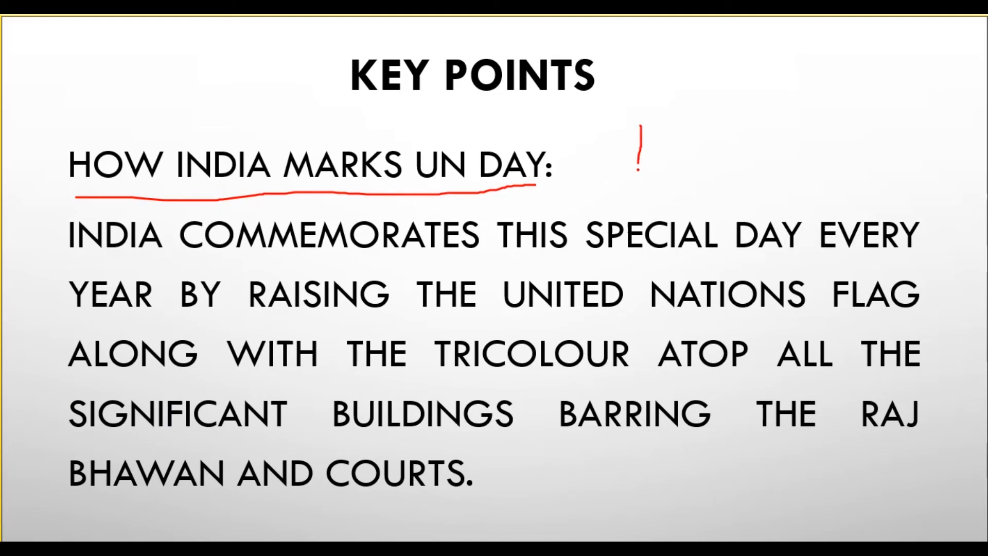
{"action": "mouse_move", "coordinate": [619, 137]}
{"action": "left_mouse_down"}
{"action": "mouse_move", "coordinate": [661, 137]}
{"action": "mouse_move", "coordinate": [660, 160]}
{"action": "left_mouse_up"}
Advance to the slide on the UN's main organs, switch back to OBS and show Camera Only followed by PPT Only.
{"action": "key", "text": "Right"}
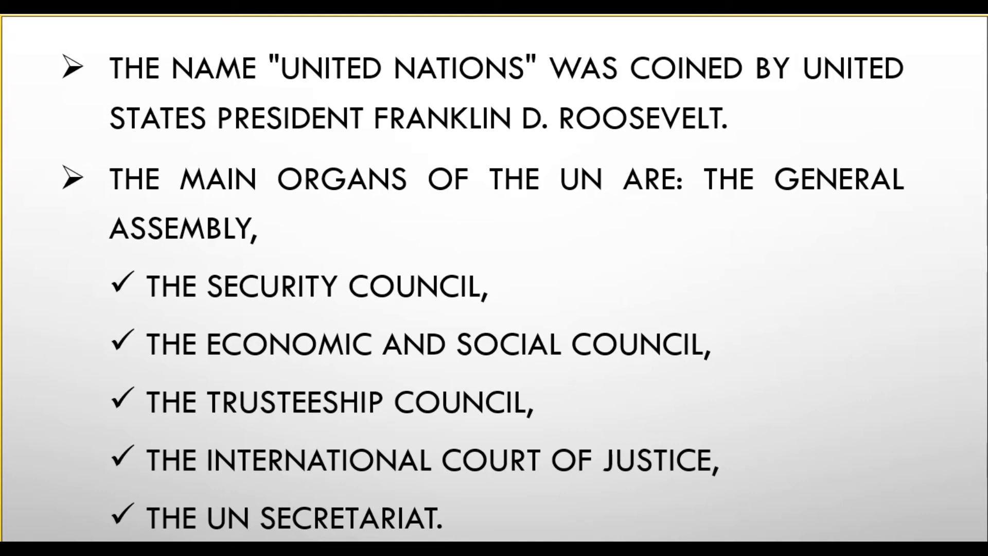
{"action": "key", "text": "alt+Tab"}
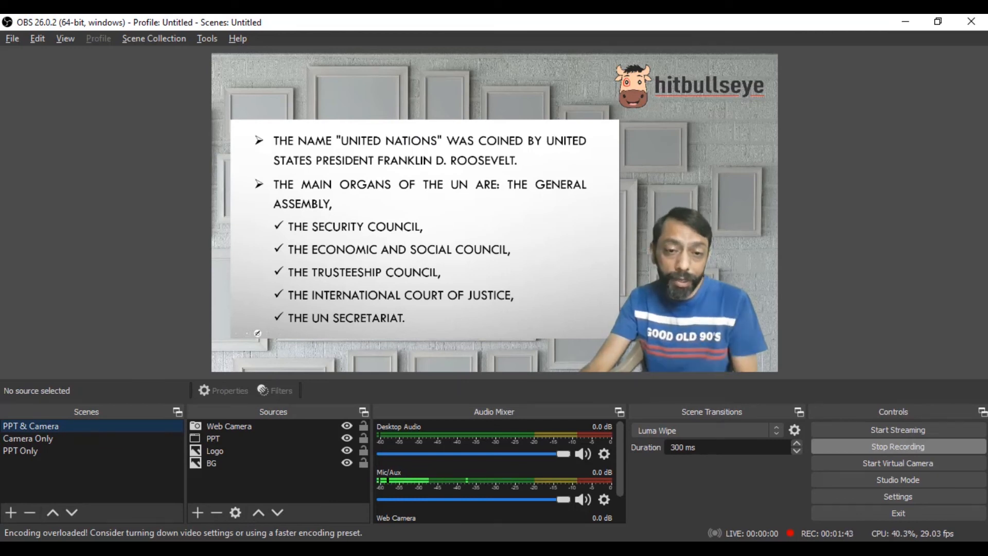
{"action": "left_click", "coordinate": [42, 440]}
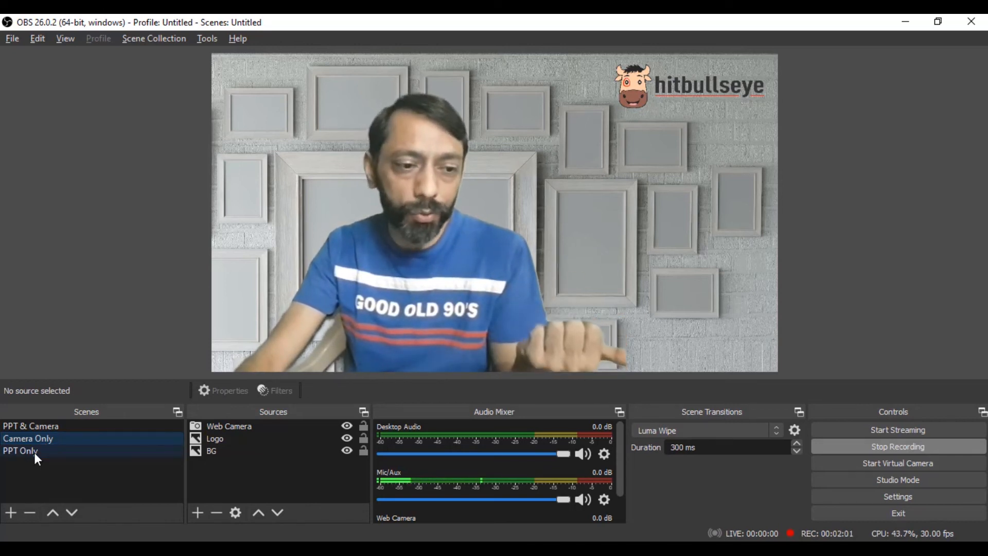
{"action": "left_click", "coordinate": [34, 452]}
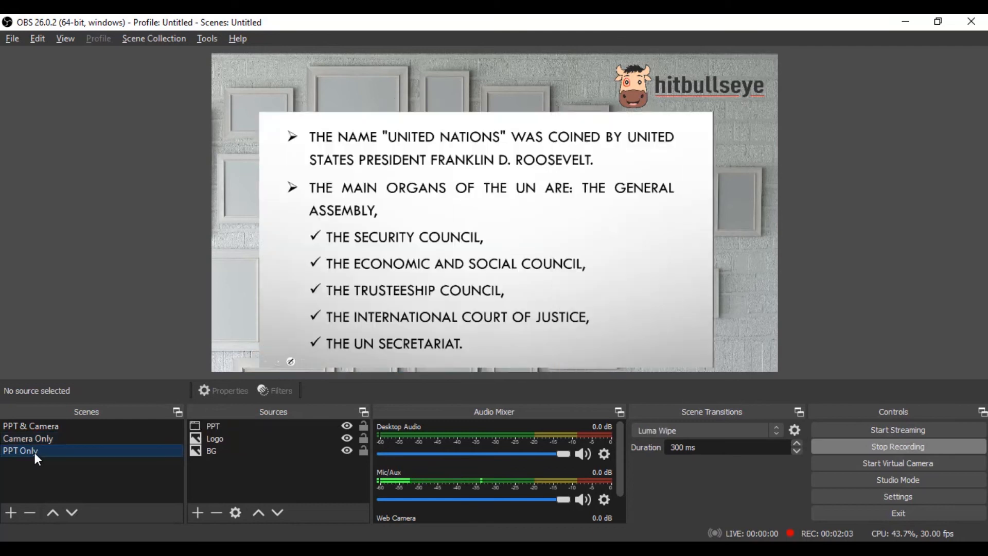
Switch to the PowerPoint slide show, turn off the pen and page through the Questions and closing slides, ending on Questions.
{"action": "key", "text": "alt+Tab"}
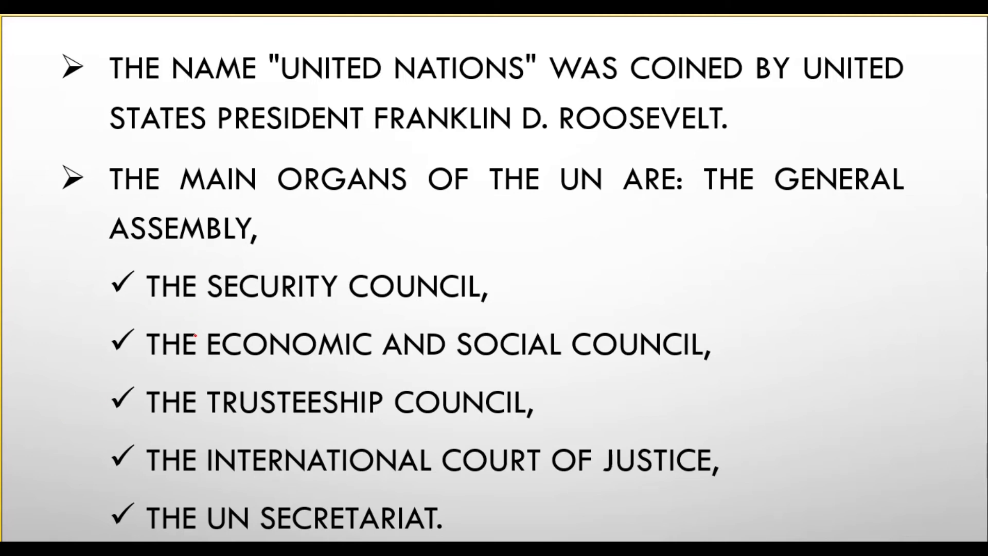
{"action": "key", "text": "Right"}
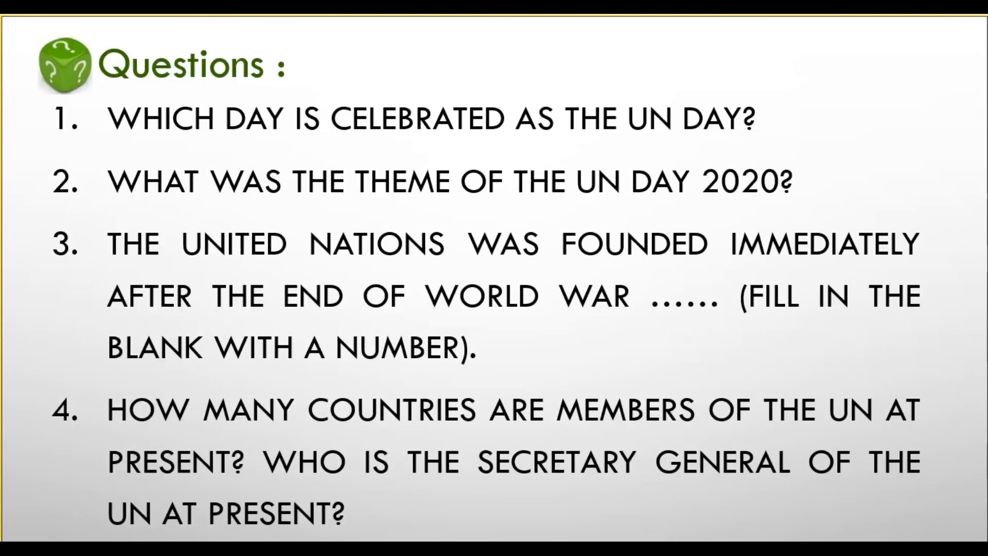
{"action": "left_click", "coordinate": [78, 523]}
{"action": "left_click", "coordinate": [102, 442]}
{"action": "key", "text": "Right"}
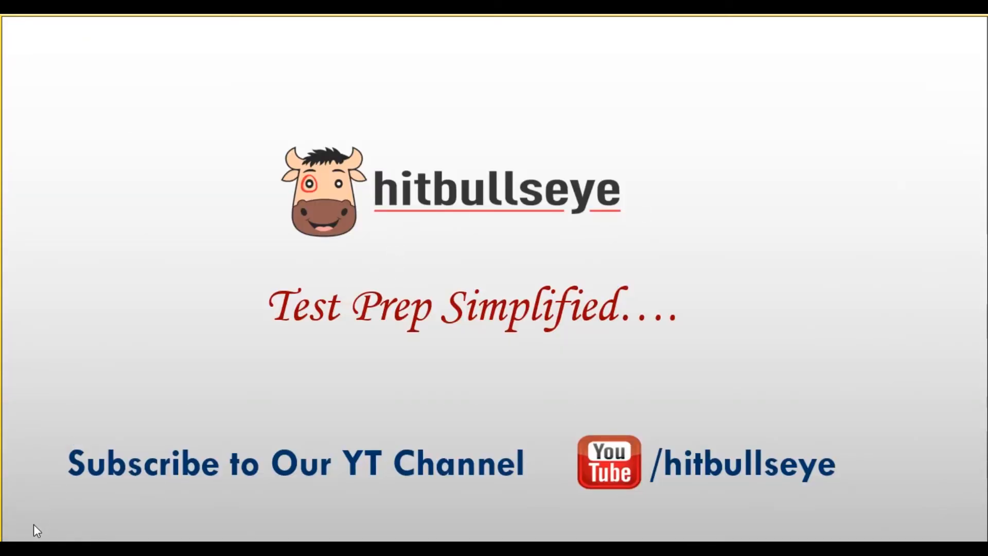
{"action": "key", "text": "Left"}
Underline "the theme of the UN Day" in question 2 with the red pen and advance to the closing slide.
{"action": "left_click", "coordinate": [77, 528]}
{"action": "left_click", "coordinate": [84, 440]}
{"action": "left_click_drag", "start_coordinate": [268, 206], "coordinate": [642, 206]}
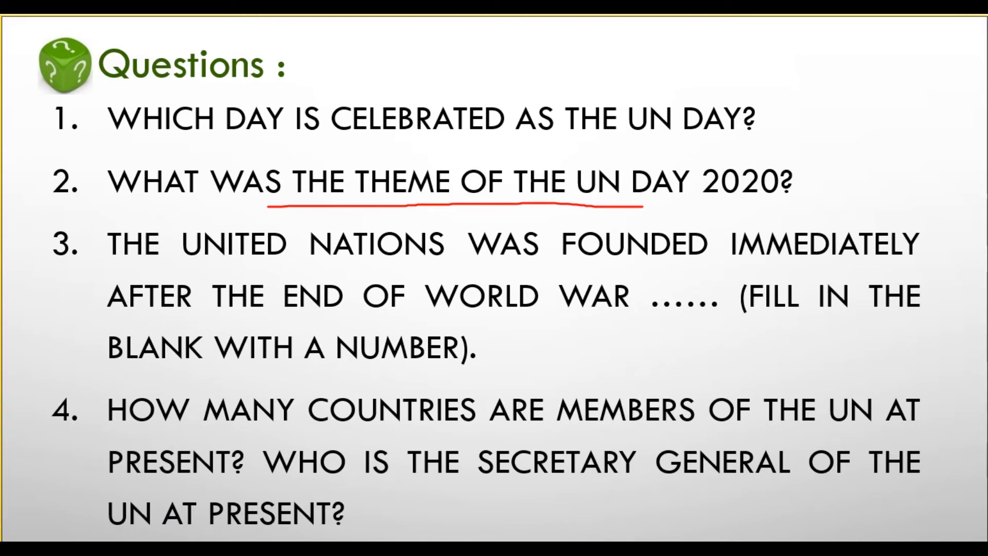
{"action": "key", "text": "Right"}
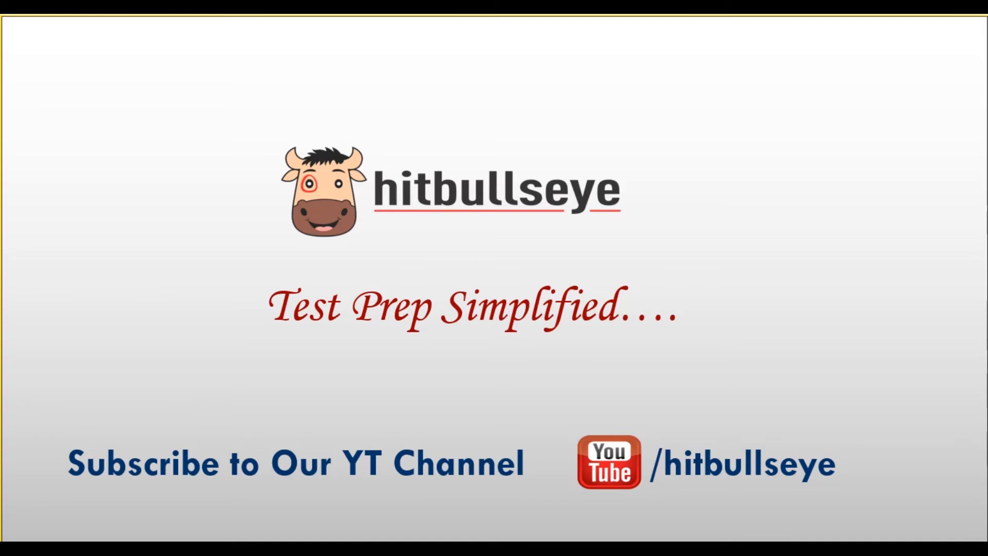
Switch back to OBS, show the Camera Only scene and stop the recording.
{"action": "key", "text": "alt+Tab"}
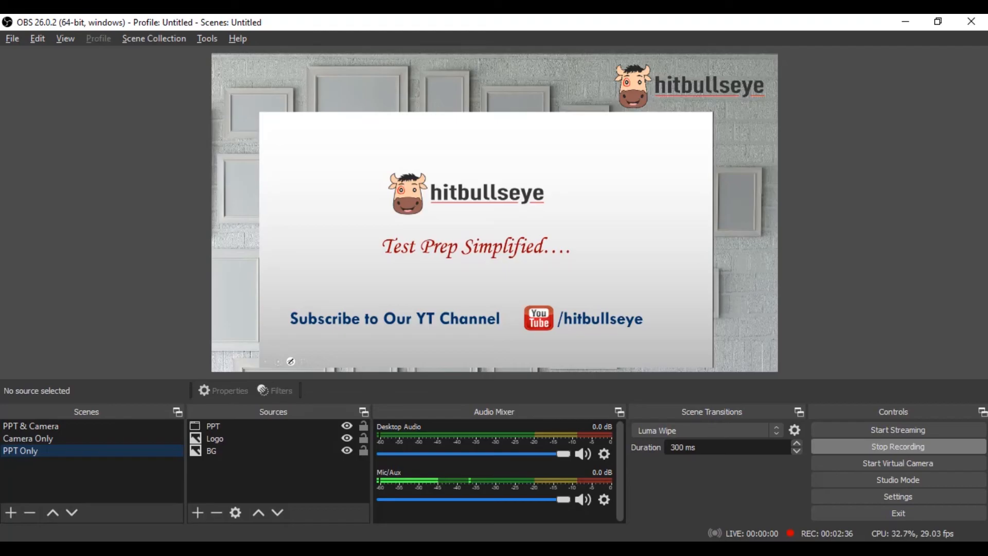
{"action": "left_click", "coordinate": [42, 438]}
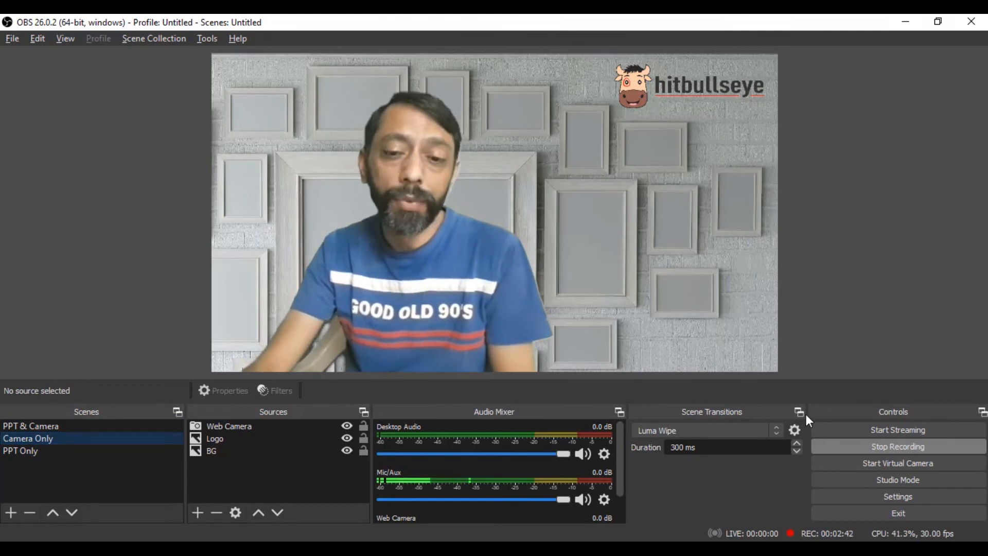
{"action": "left_click", "coordinate": [886, 446]}
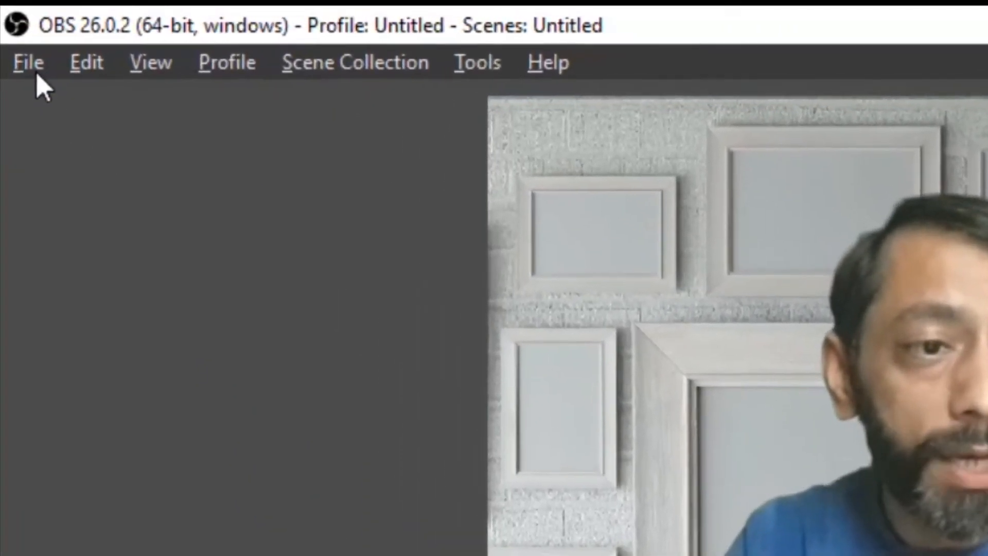
Open the OBS recordings folder to view the newly recorded FLV file.
{"action": "left_click", "coordinate": [19, 47]}
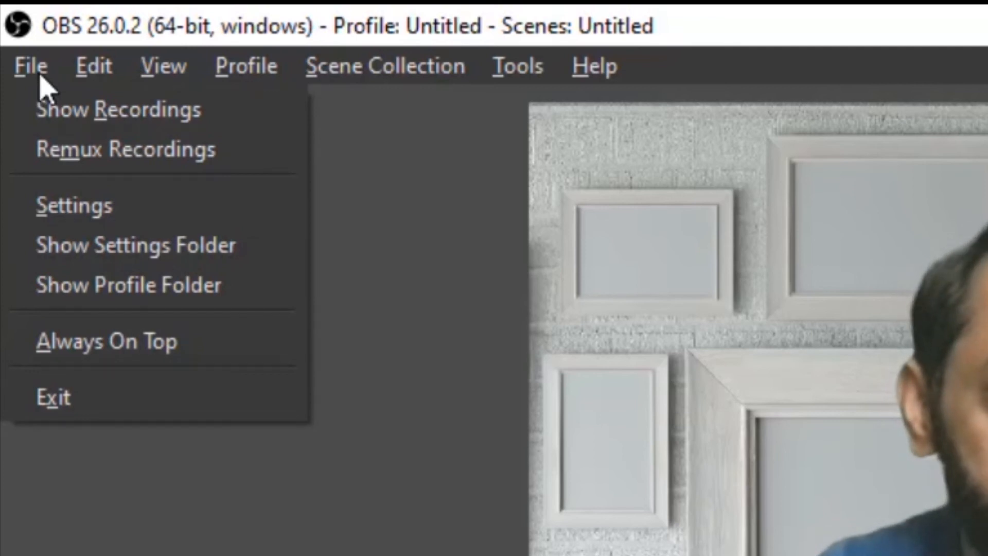
{"action": "left_click", "coordinate": [48, 117]}
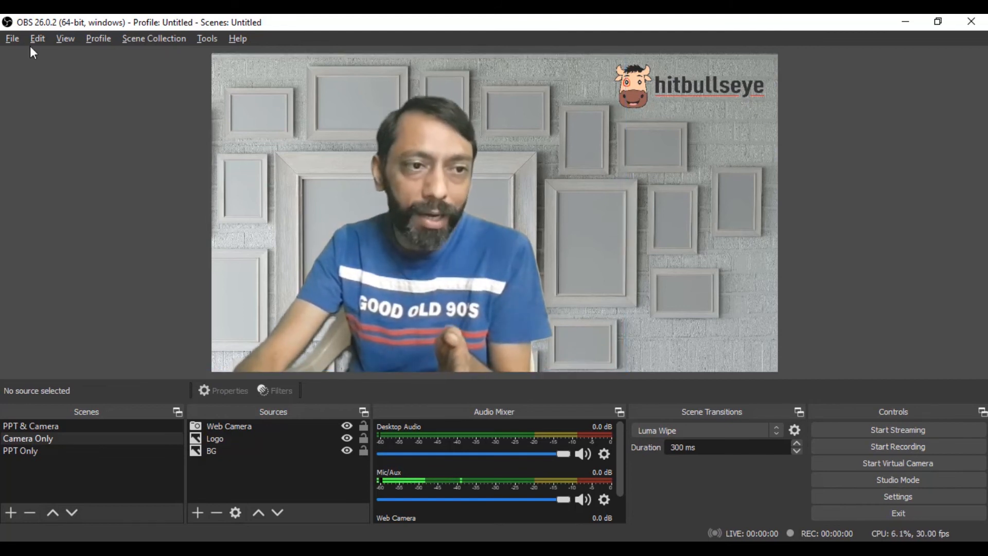
{"action": "left_click", "coordinate": [15, 45]}
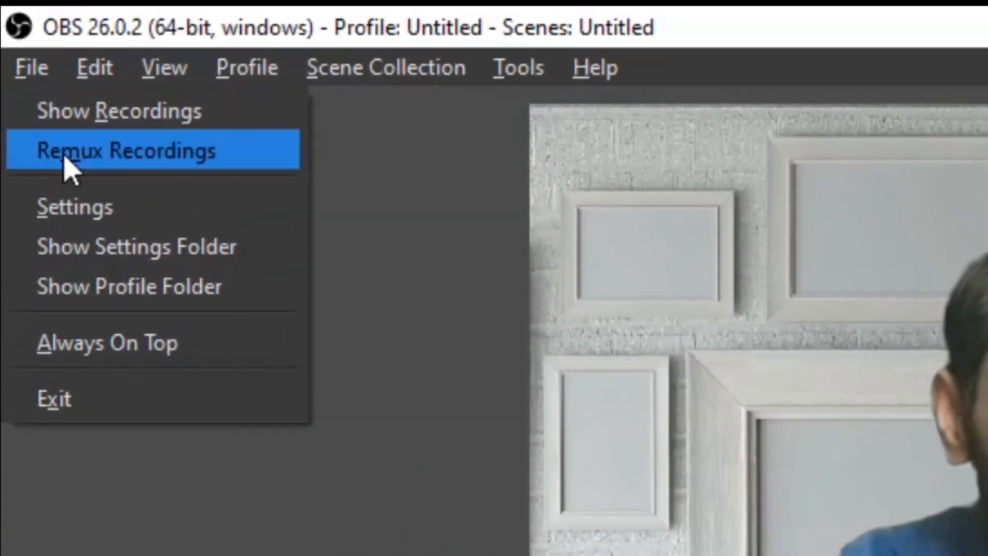
{"action": "left_click", "coordinate": [67, 164]}
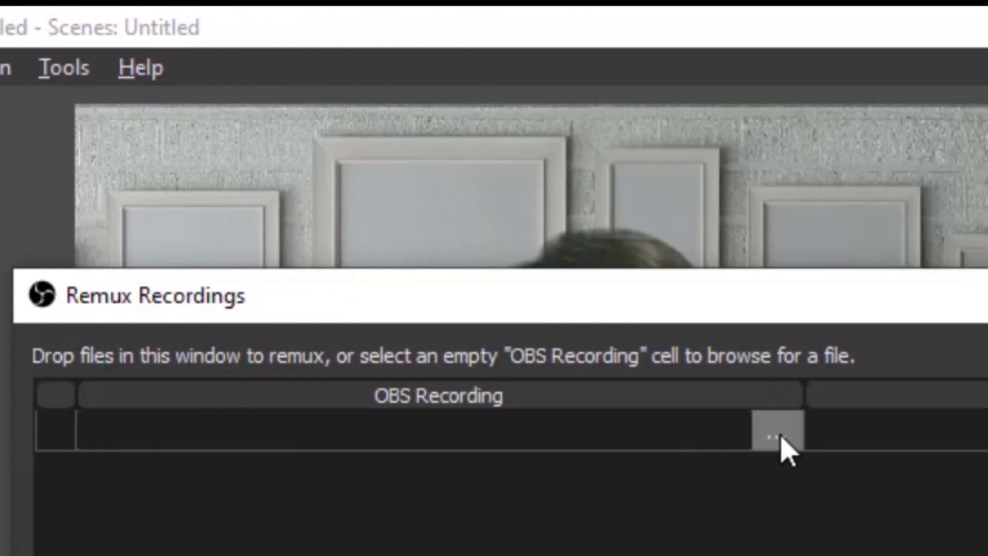
{"action": "left_click", "coordinate": [778, 436]}
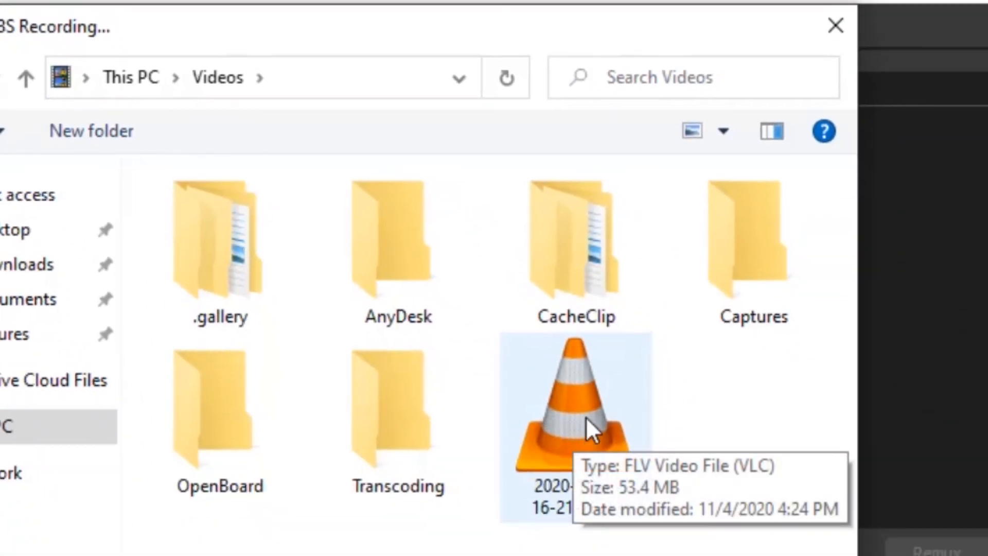
{"action": "double_click", "coordinate": [586, 417]}
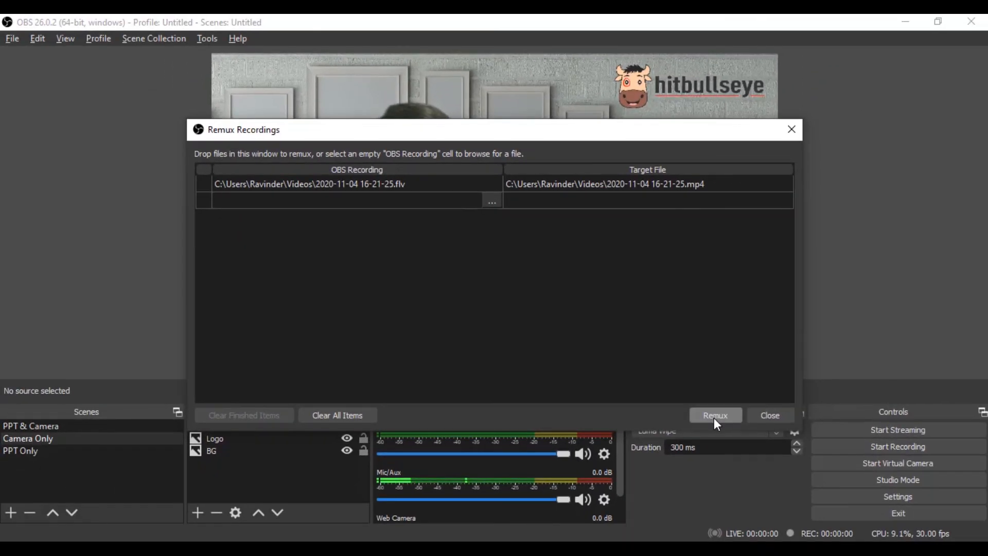
{"action": "left_click", "coordinate": [715, 420]}
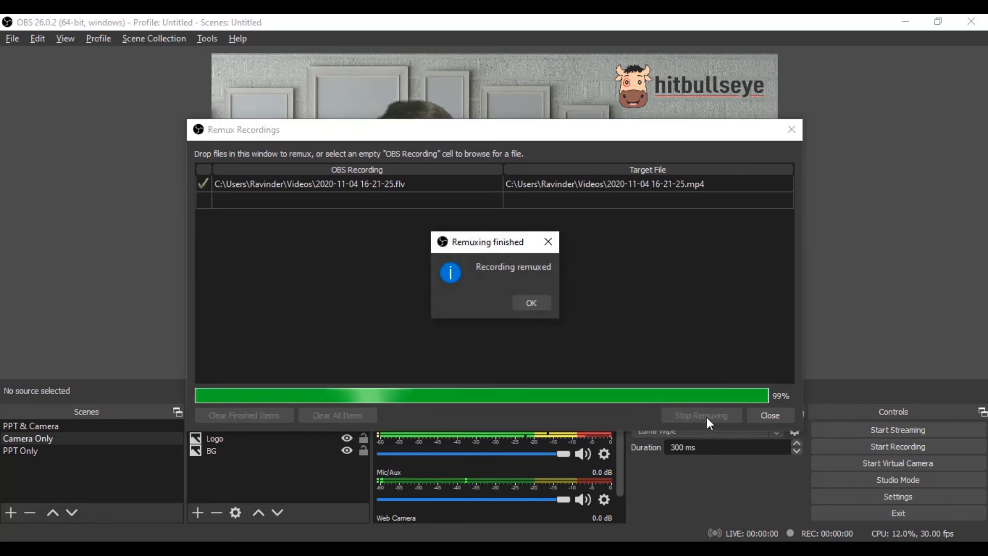
{"action": "left_click", "coordinate": [541, 305]}
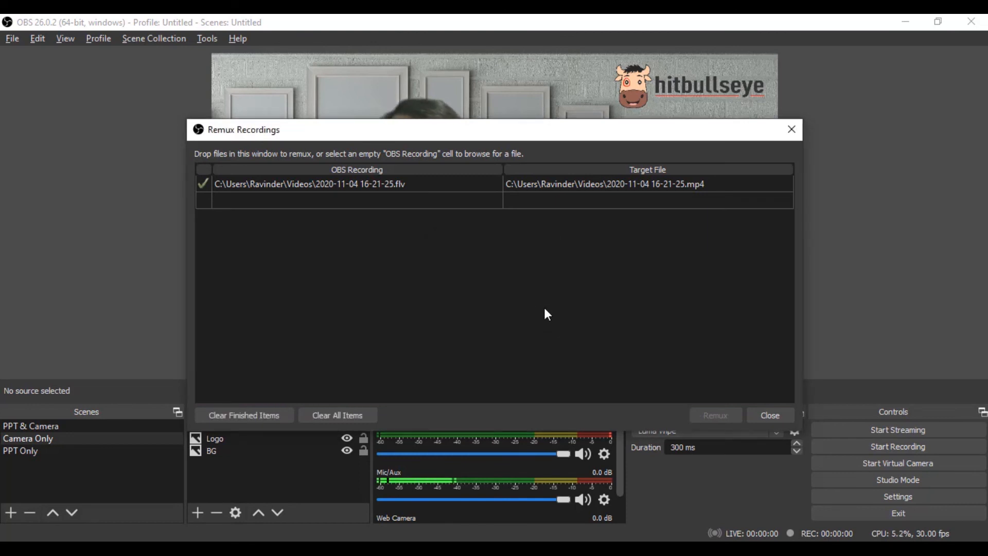
{"action": "left_click", "coordinate": [769, 415]}
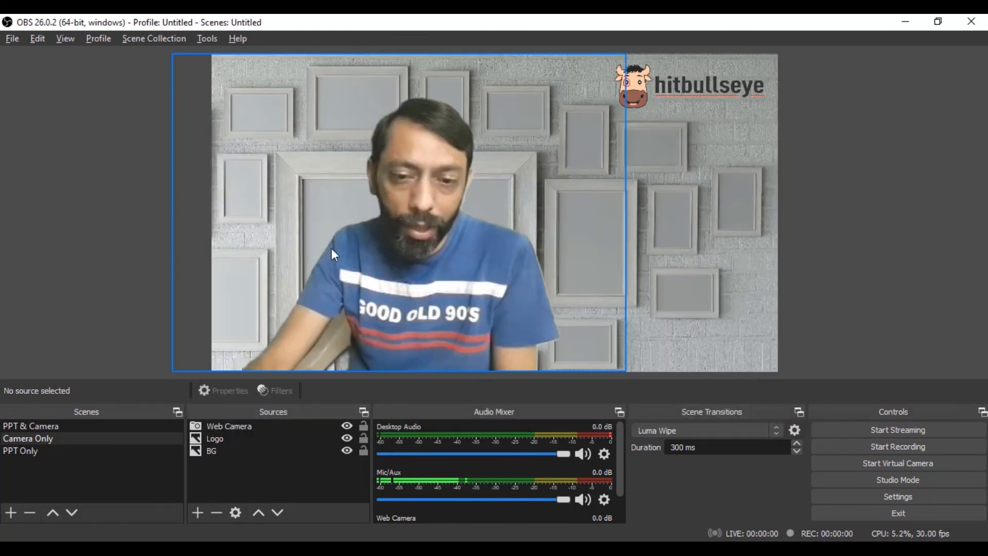
{"action": "left_click", "coordinate": [13, 39]}
{"action": "left_click", "coordinate": [20, 54]}
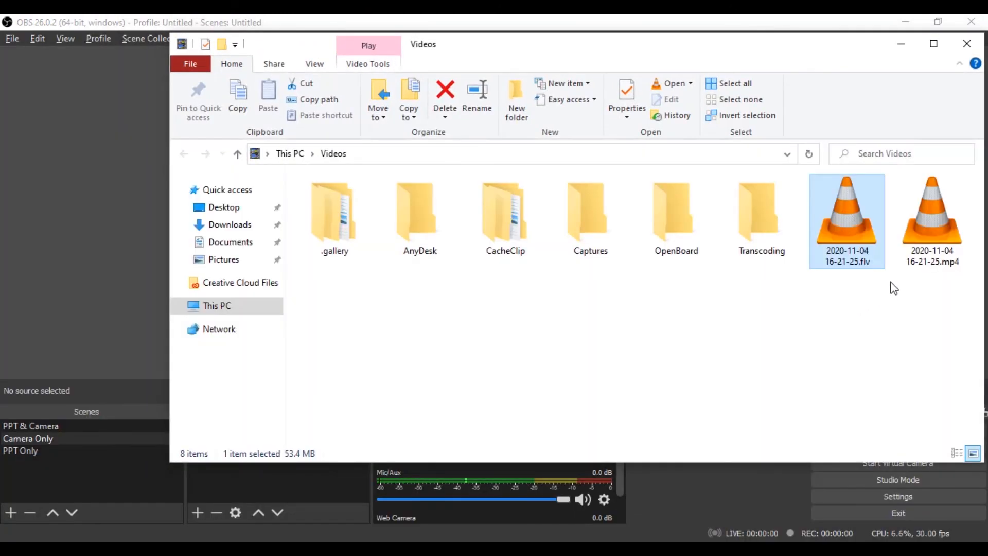
{"action": "left_click", "coordinate": [951, 240]}
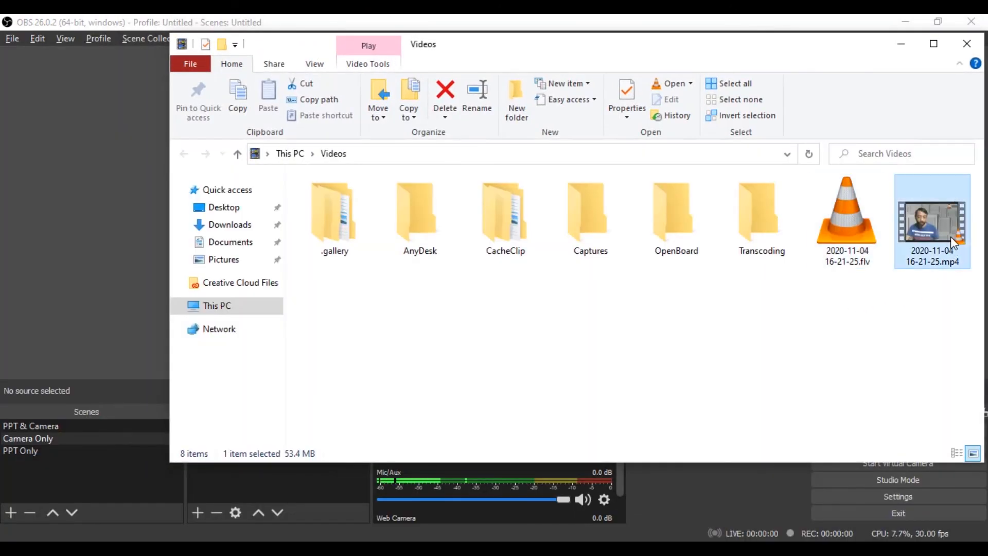